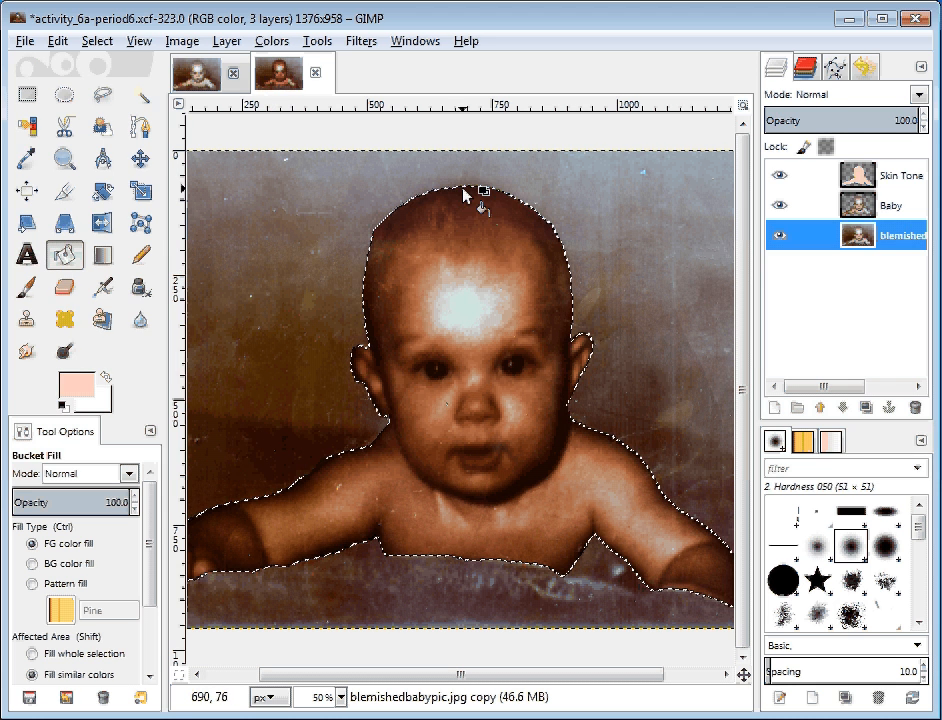
- Invert the baby selection, then copy the background from the blemished layer and paste it as a new layer
left_click(98, 41)
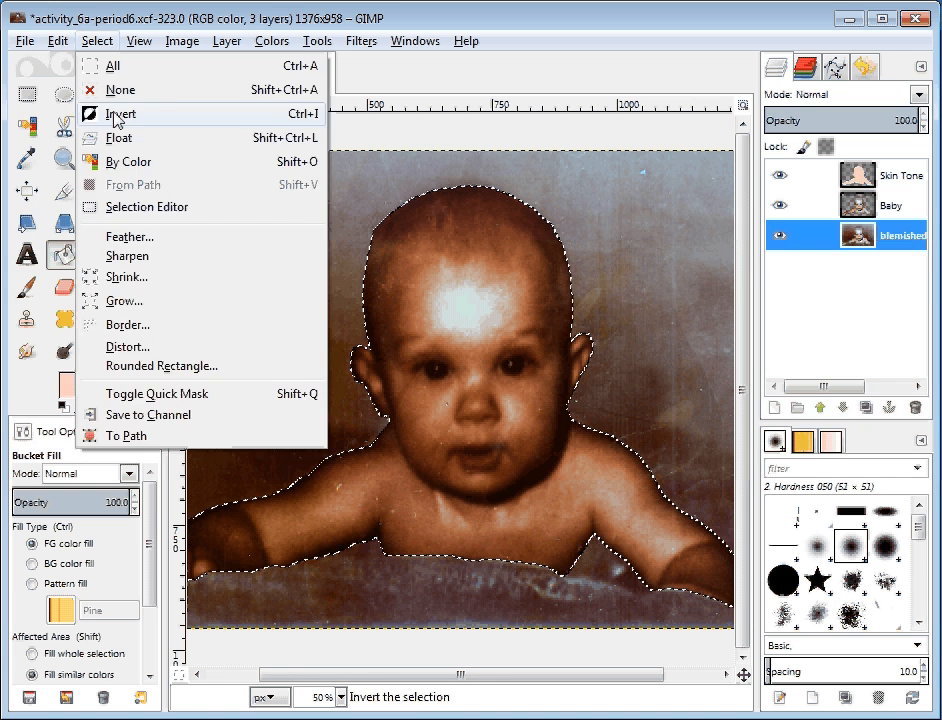
left_click(116, 117)
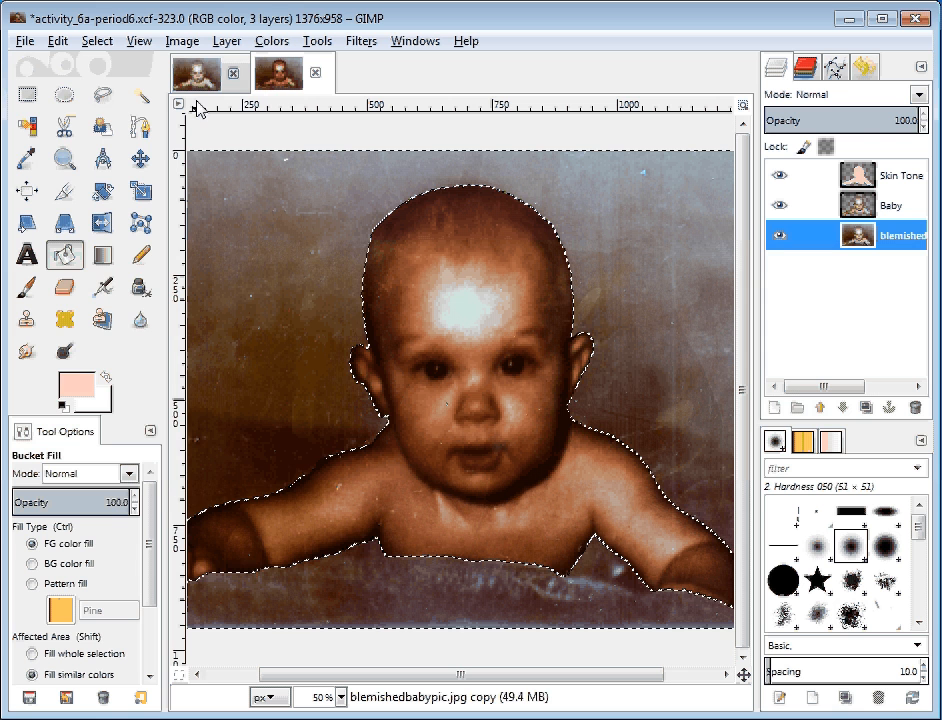
left_click(58, 42)
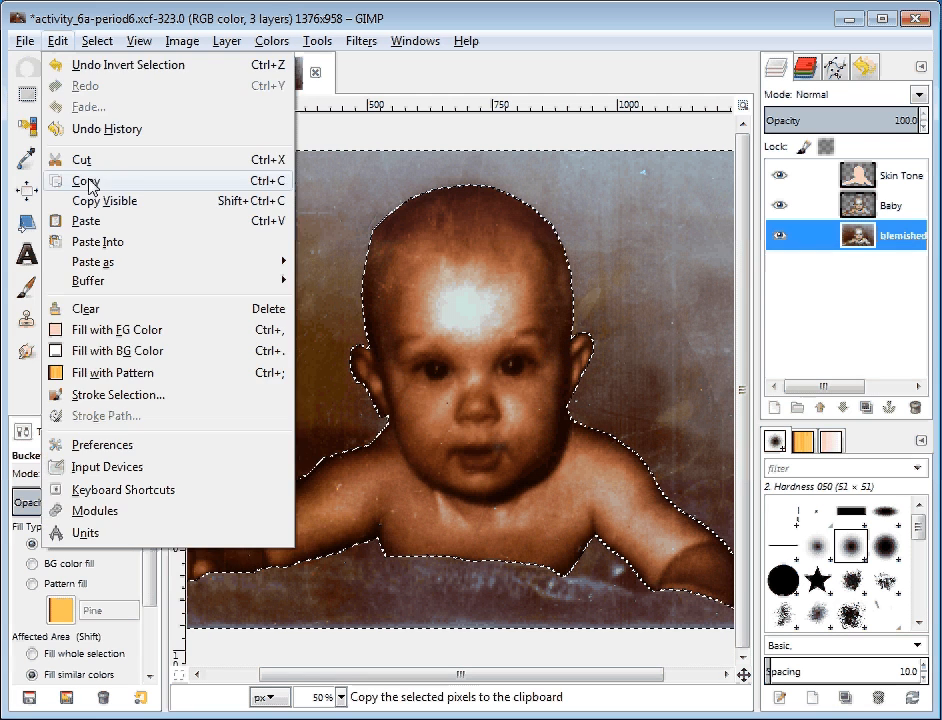
left_click(90, 181)
left_click(58, 42)
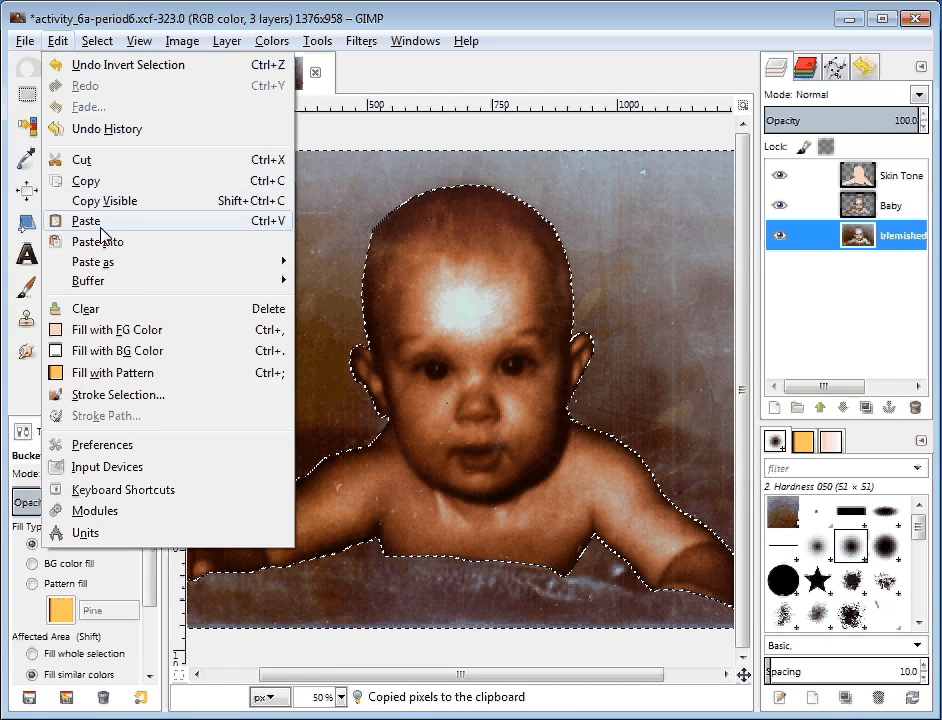
left_click(122, 218)
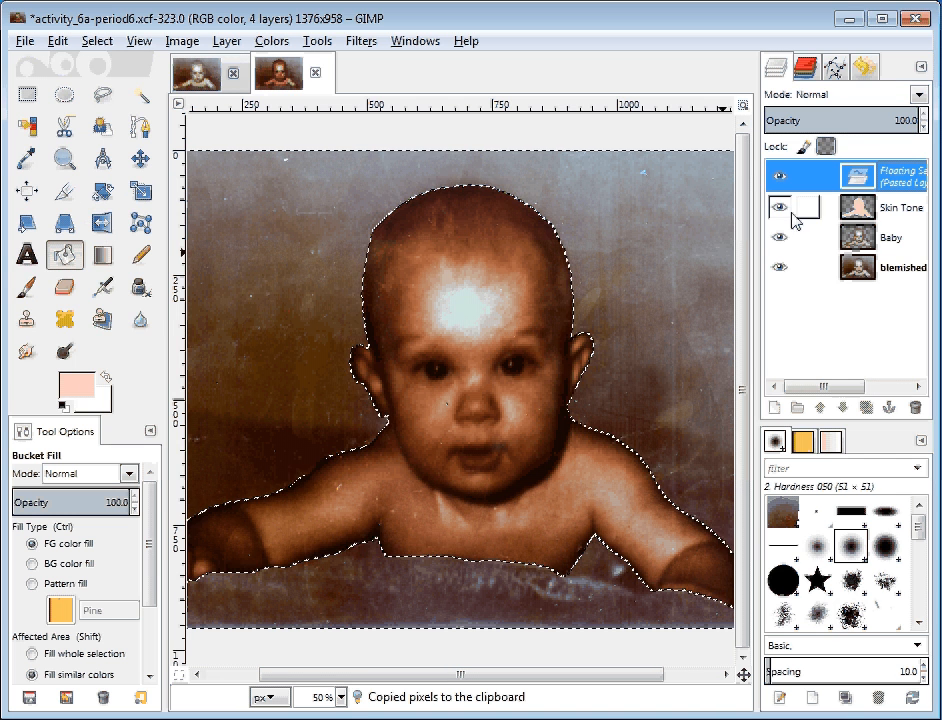
left_click(773, 408)
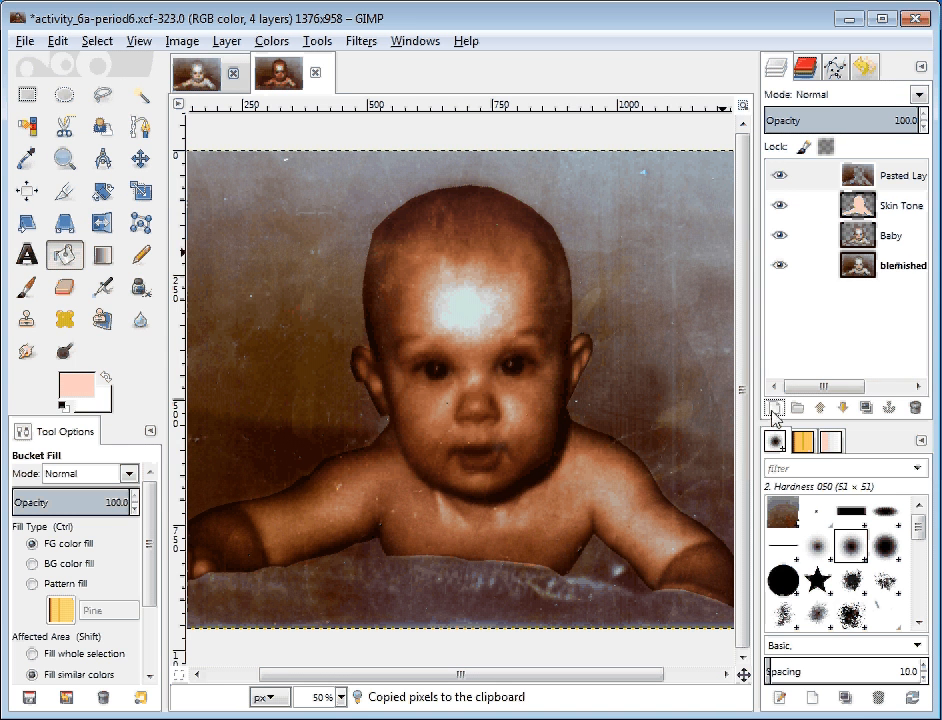
- Rename the pasted background layer as "wall - blanket"
double_click(905, 176)
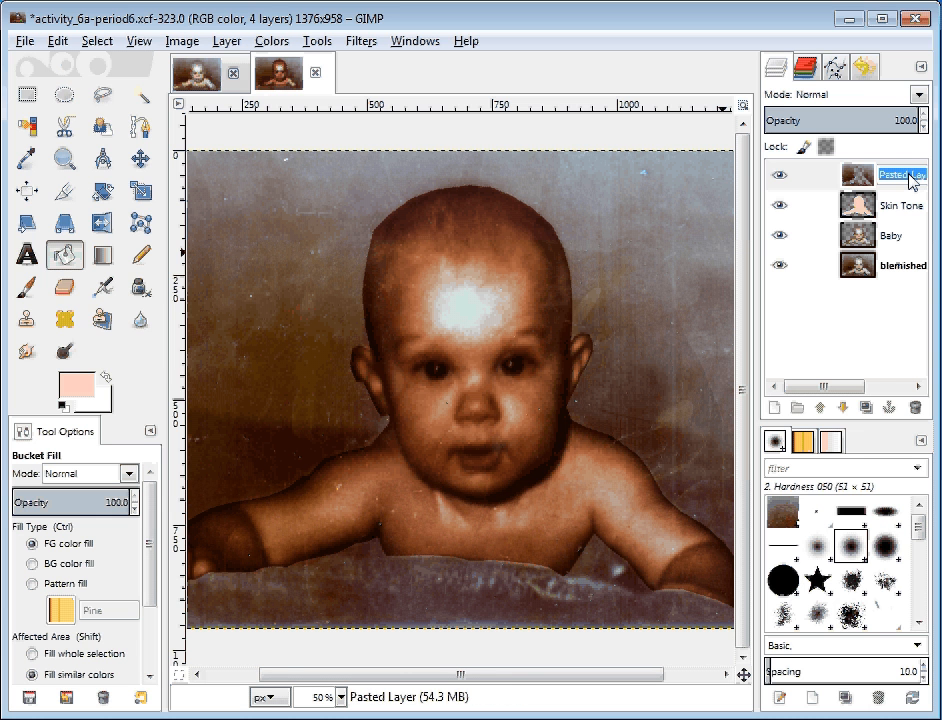
type("wall")
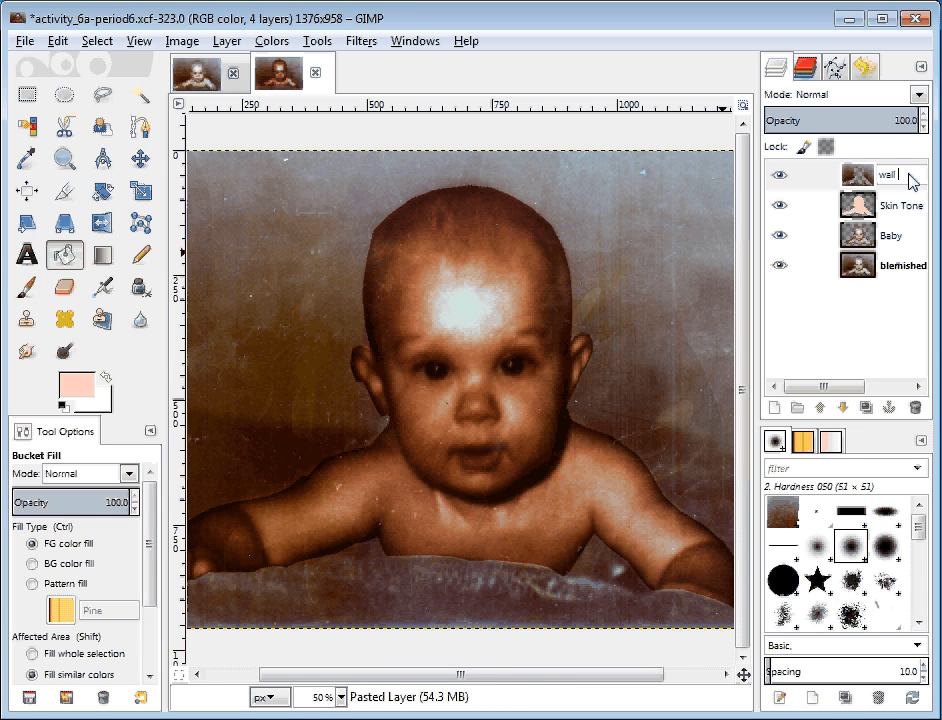
type(" -")
type(" ba")
type("ane")
key("Return")
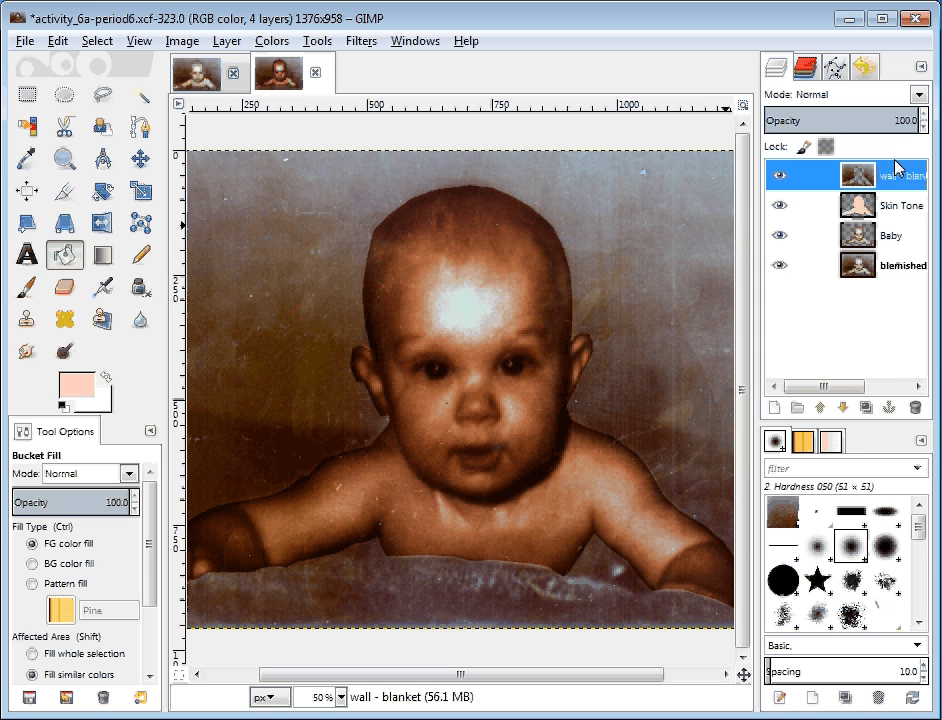
- Hide the Skin Tone, Baby and blemished layers, and duplicate the "wall - blanket" layer
left_click_drag(785, 204, 781, 265)
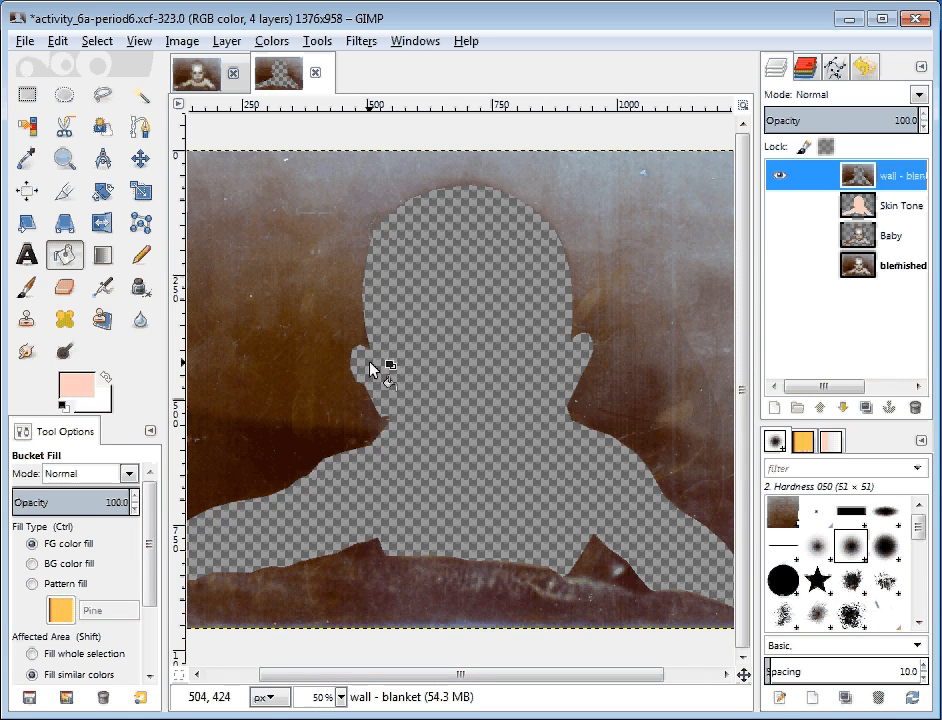
key("minus")
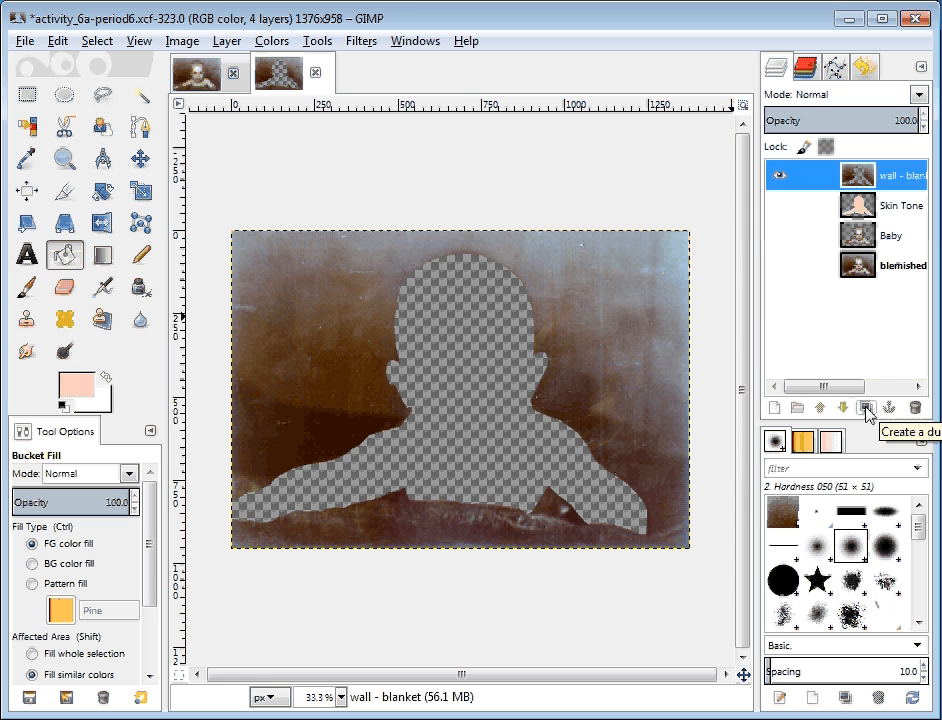
left_click(226, 41)
left_click(248, 128)
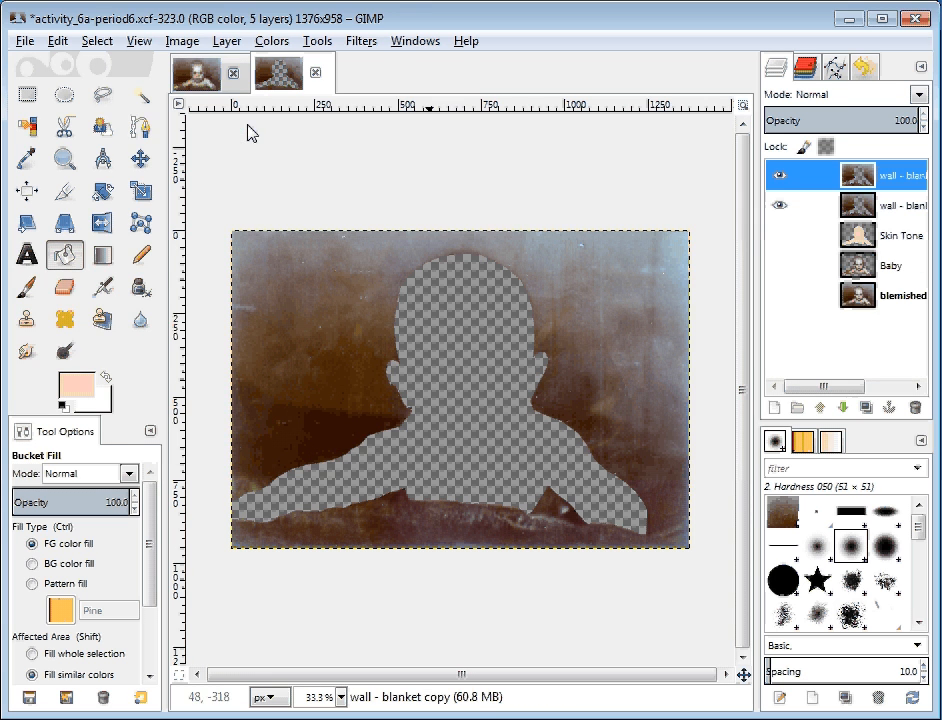
left_click(898, 207)
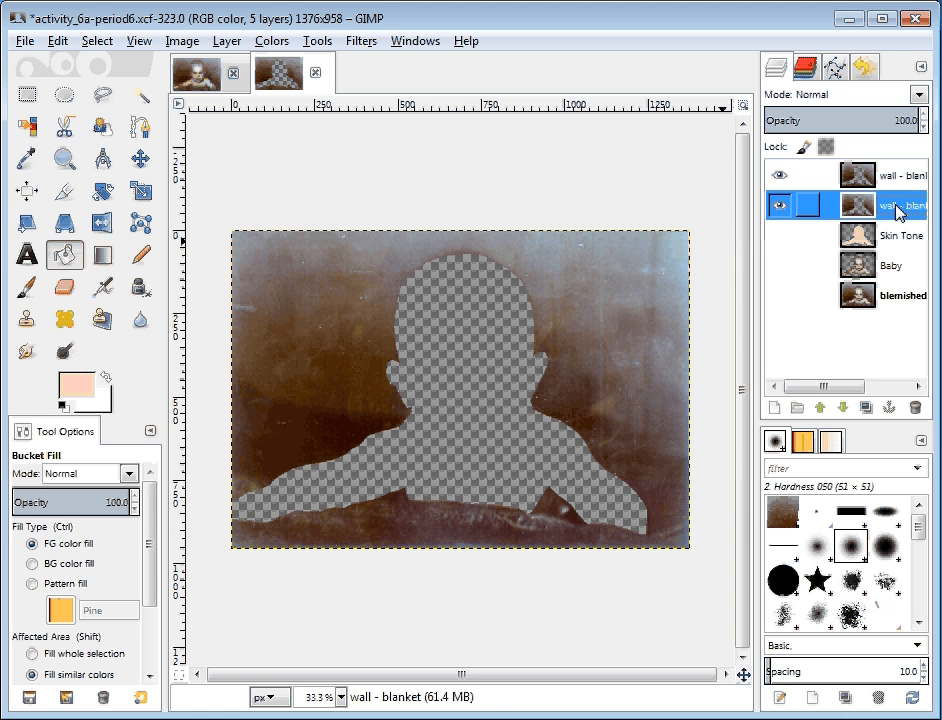
double_click(898, 207)
left_click(898, 204)
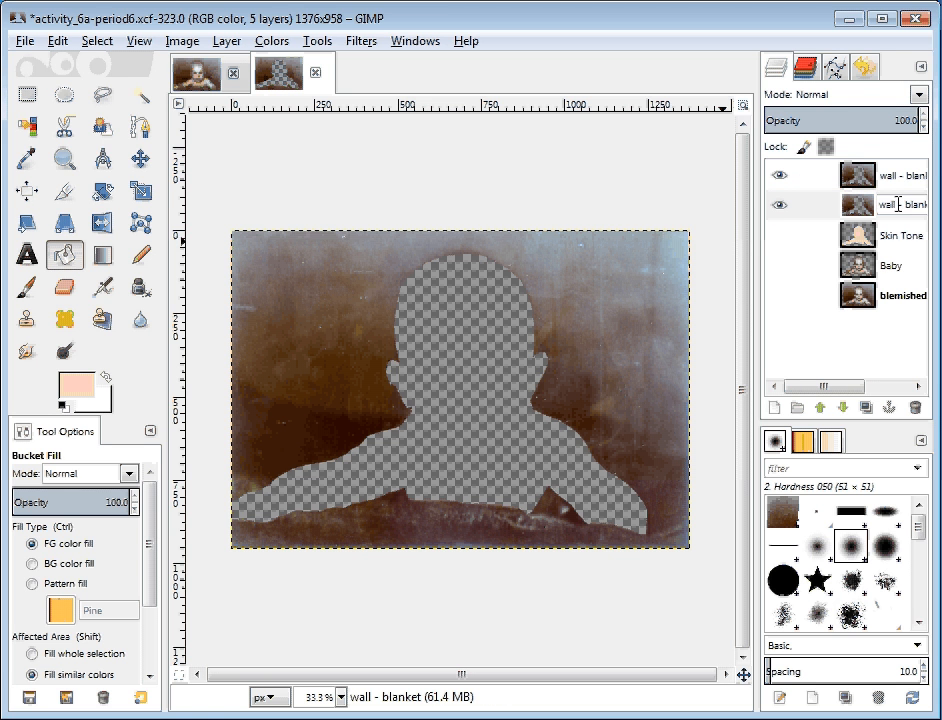
key("shift+End")
key("Delete")
- Rename the duplicated "wall - blanket copy" layer as "blanket"
double_click(900, 175)
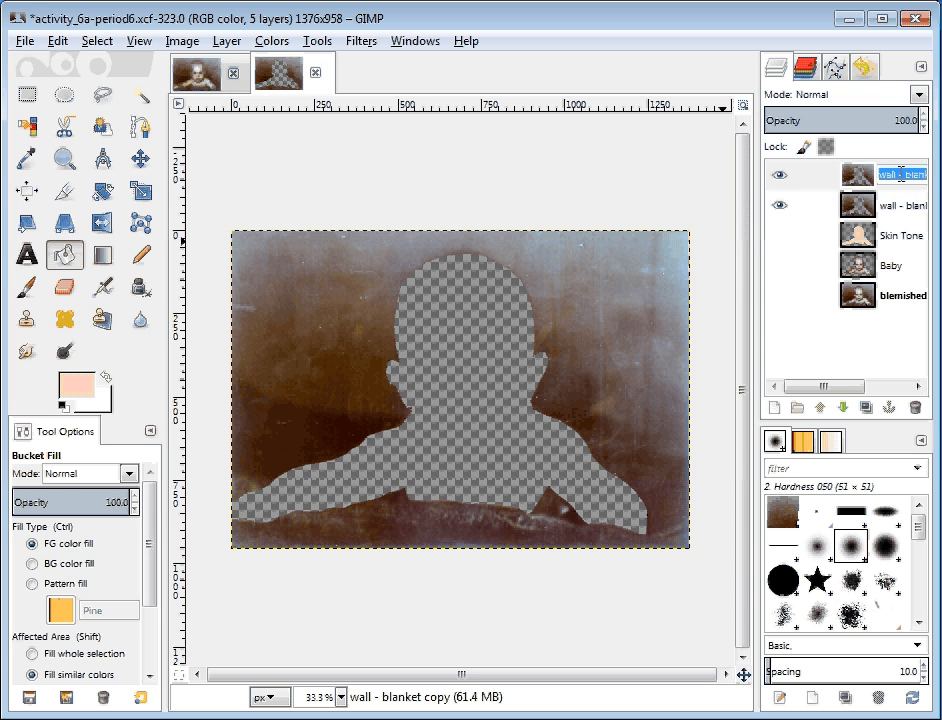
left_click(901, 174)
key("BackSpace")
key("BackSpace")
key("BackSpace")
key("BackSpace")
key("BackSpace")
key("BackSpace")
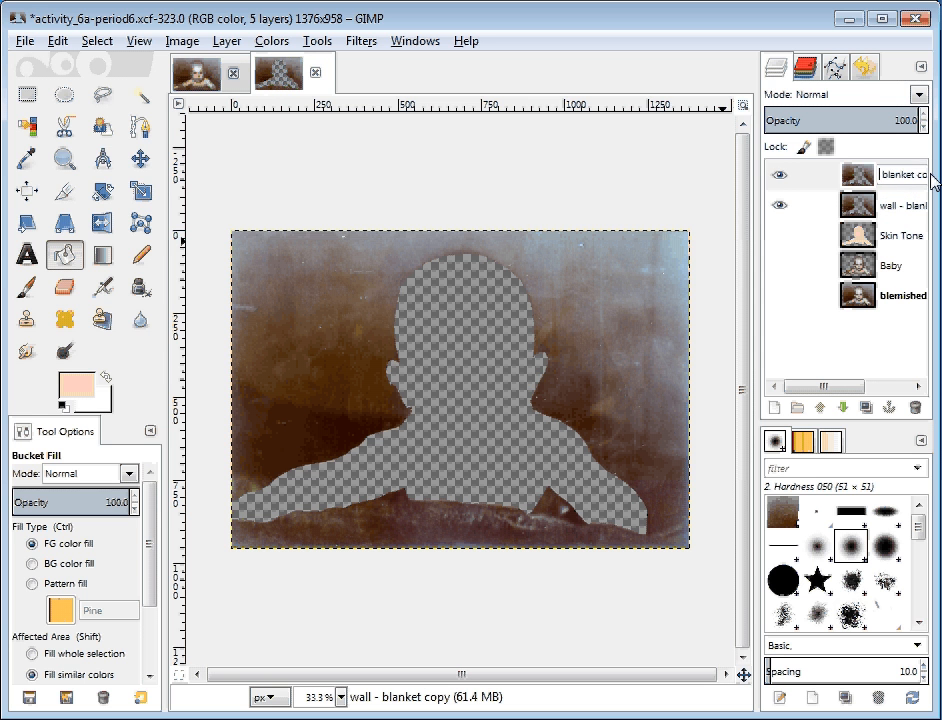
key("Delete")
key("Right")
key("Right")
key("Right")
key("Right")
key("Right")
key("Right")
key("Right")
key("Delete")
key("Delete")
key("Delete")
key("Delete")
key("Delete")
key("Return")
- Rename the original "wall - blanket" layer as "wall"
double_click(900, 205)
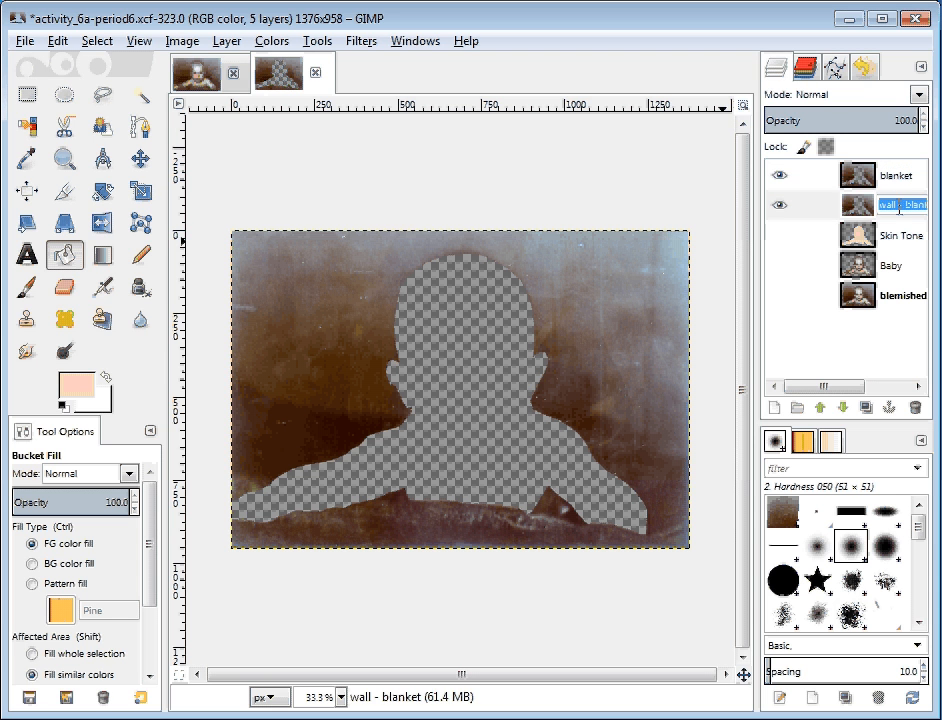
left_click(880, 205)
key("Delete")
key("Delete")
key("Delete")
key("Delete")
key("Delete")
key("Delete")
key("Delete")
key("Delete")
key("Delete")
key("Delete")
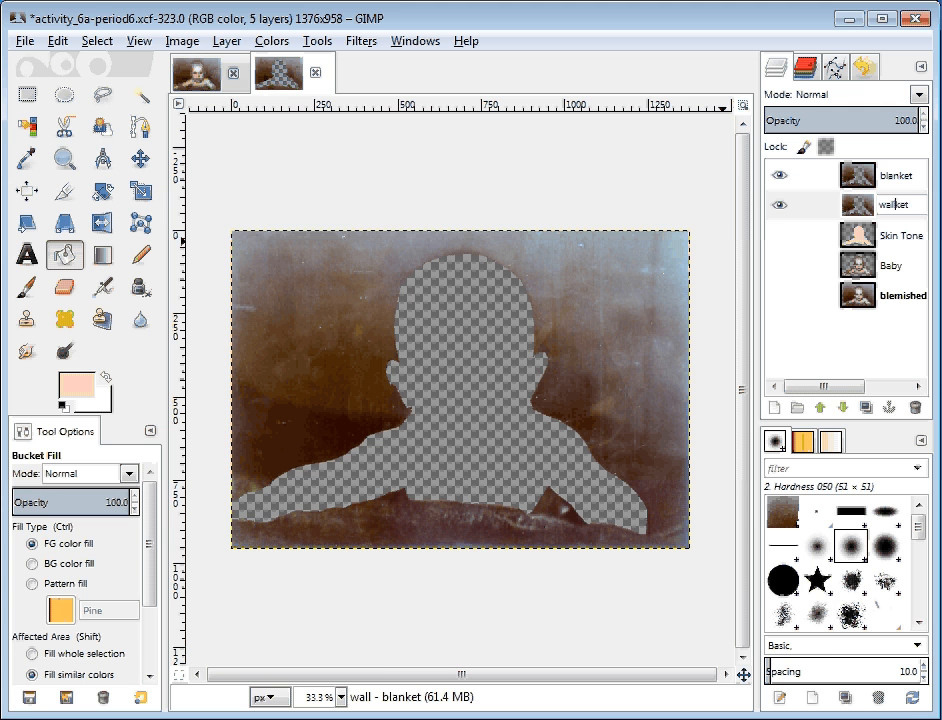
key("Return")
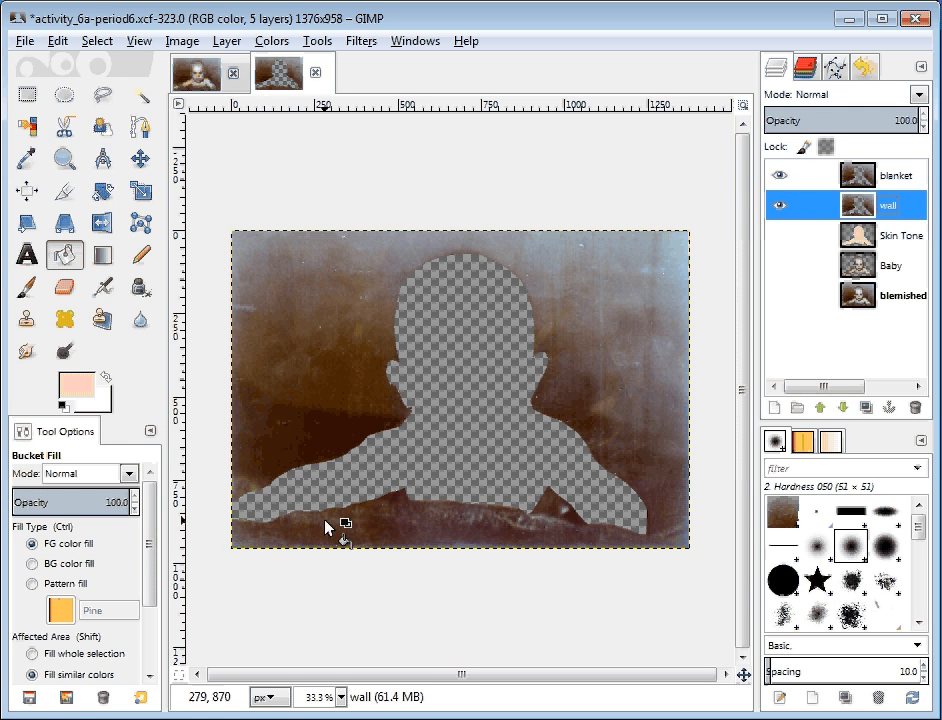
- Set the Eraser size to 453.18 and hide the blanket layer so only the wall layer shows
left_click(64, 288)
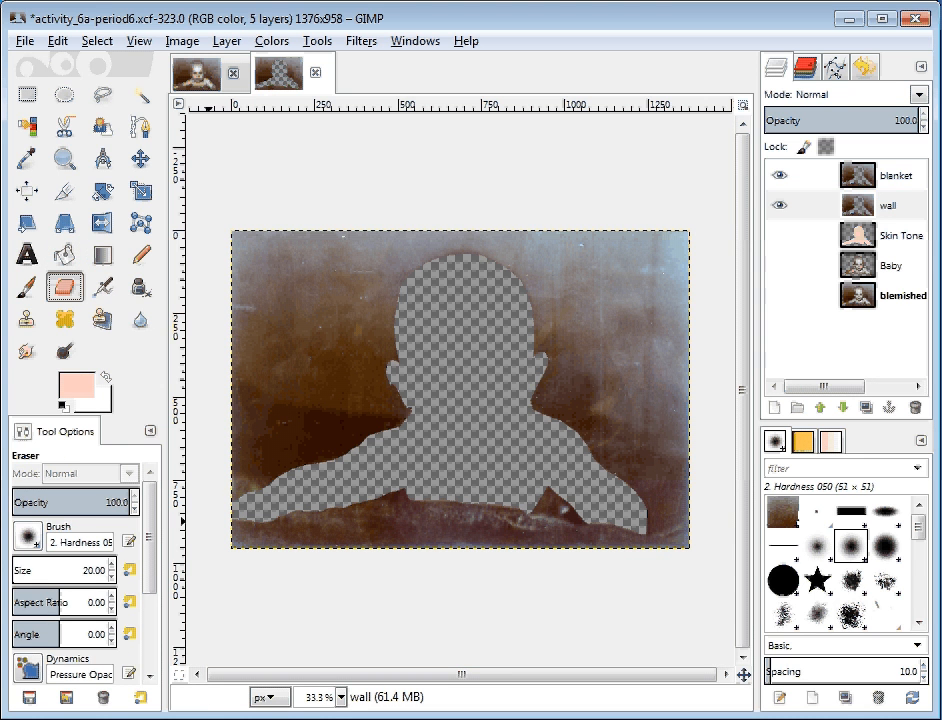
left_click(90, 566)
left_click(54, 566)
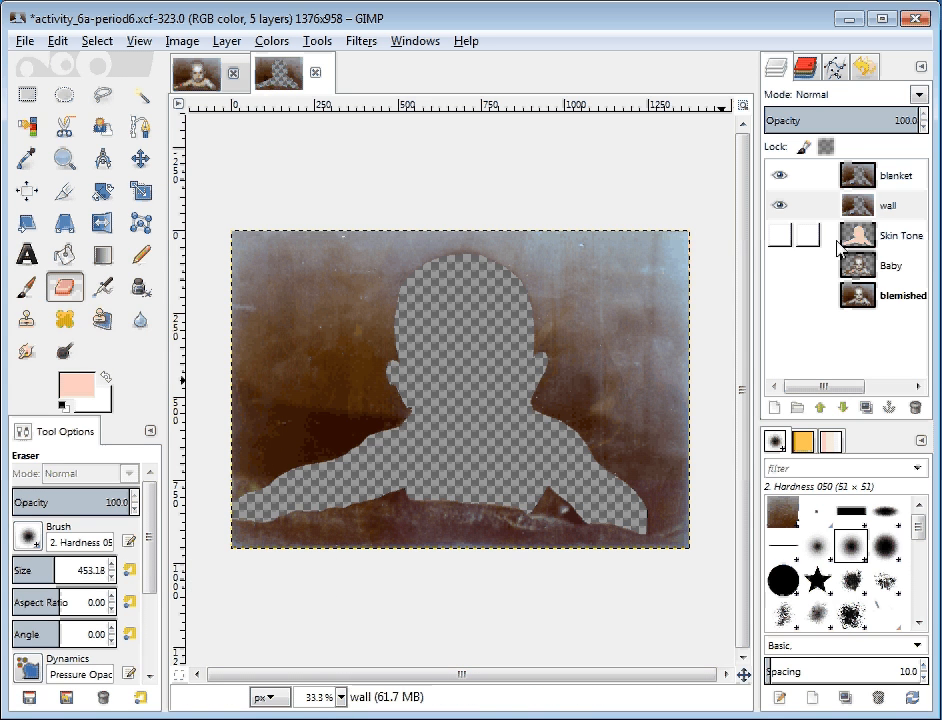
left_click(780, 176)
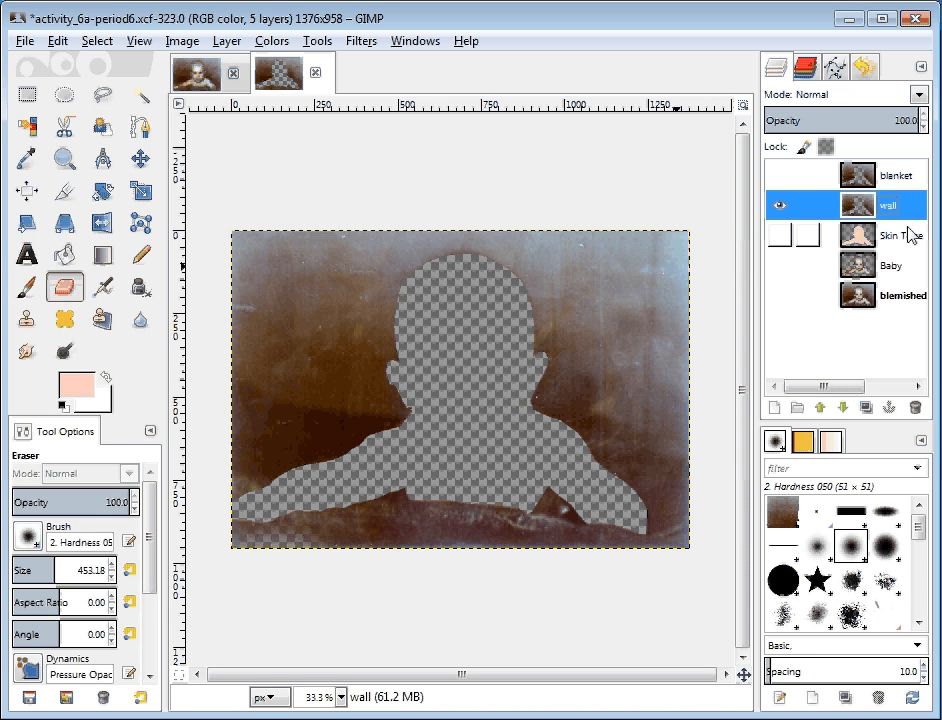
- Erase the blanket area along the lower edge of the wall layer using the 2. Hardness 100 brush
left_click(16, 540)
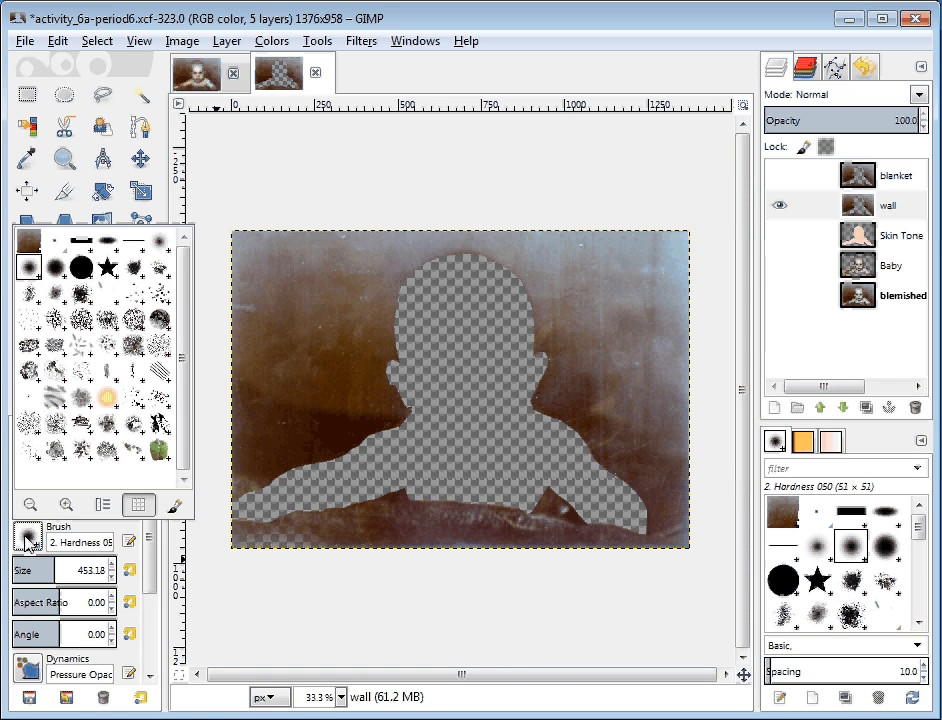
left_click(83, 272)
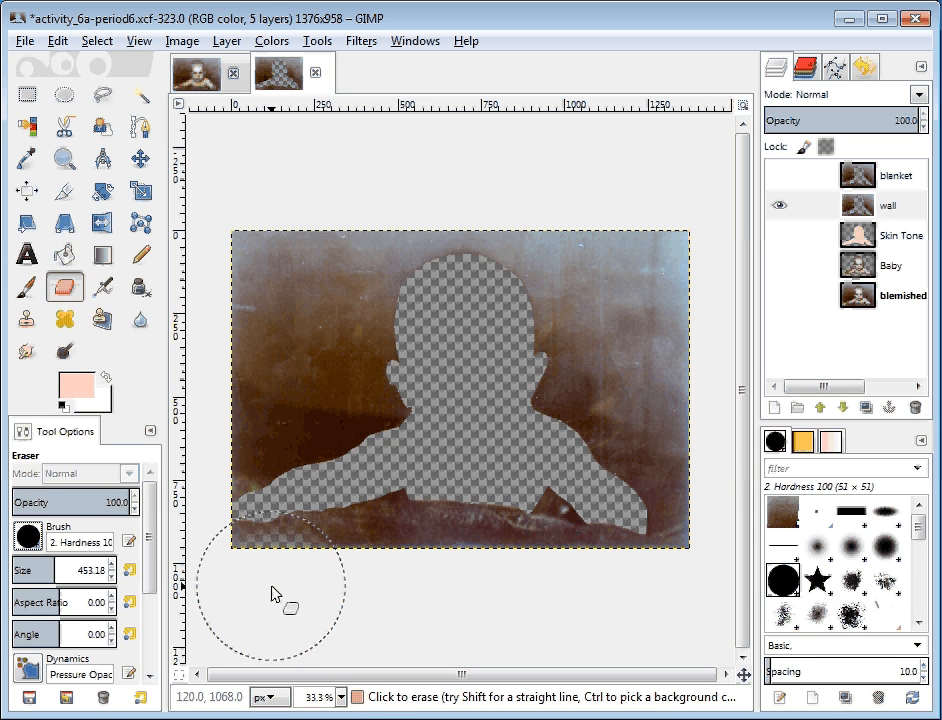
mouse_move(267, 590)
left_mouse_down()
mouse_move(372, 576)
mouse_move(452, 585)
mouse_move(460, 568)
mouse_move(551, 606)
mouse_move(682, 618)
left_mouse_up()
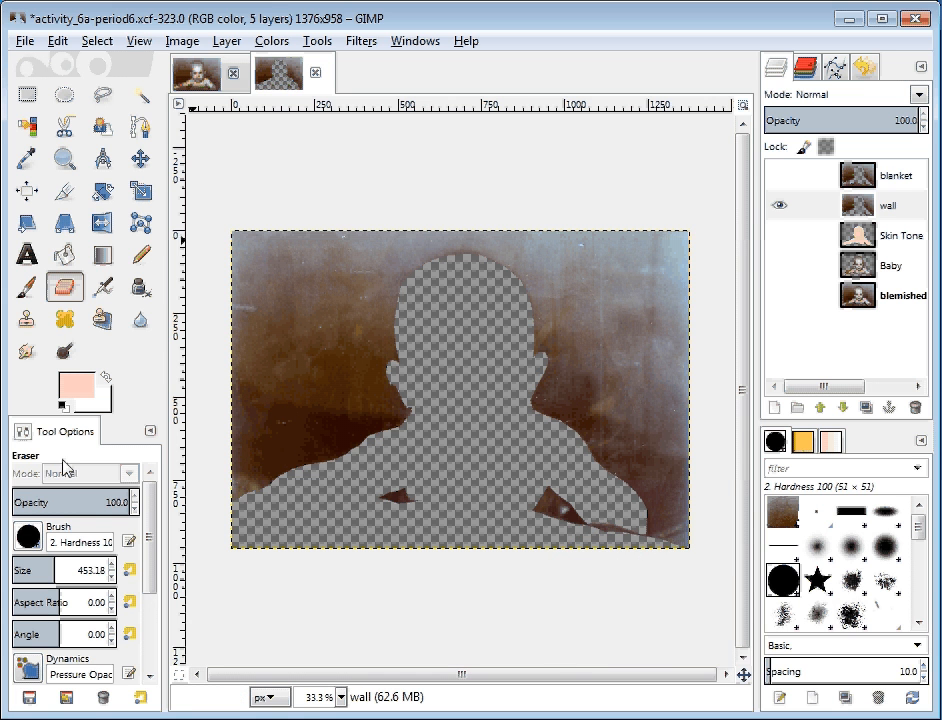
- Reduce the Eraser size to 74.61 and erase the leftover blanket in the wall layer's lower-right corner
left_click(18, 570)
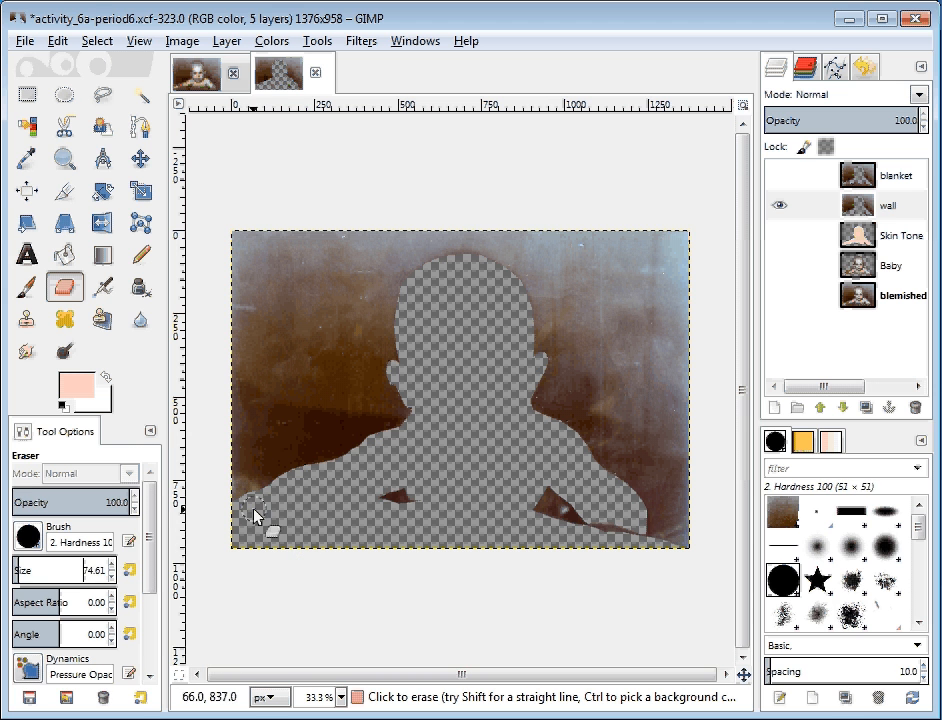
mouse_move(563, 537)
left_mouse_down()
mouse_move(667, 552)
mouse_move(689, 539)
mouse_move(671, 543)
left_mouse_up()
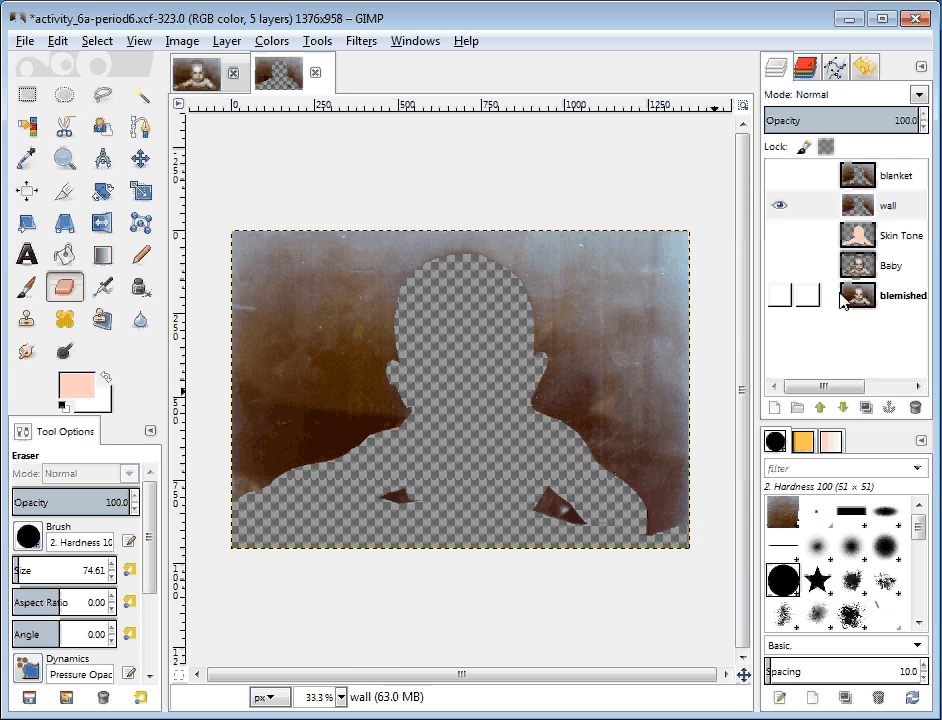
- Show and hide the blemished photo layer to compare the wall layer's erased lower edge with the original picture
left_click(778, 296)
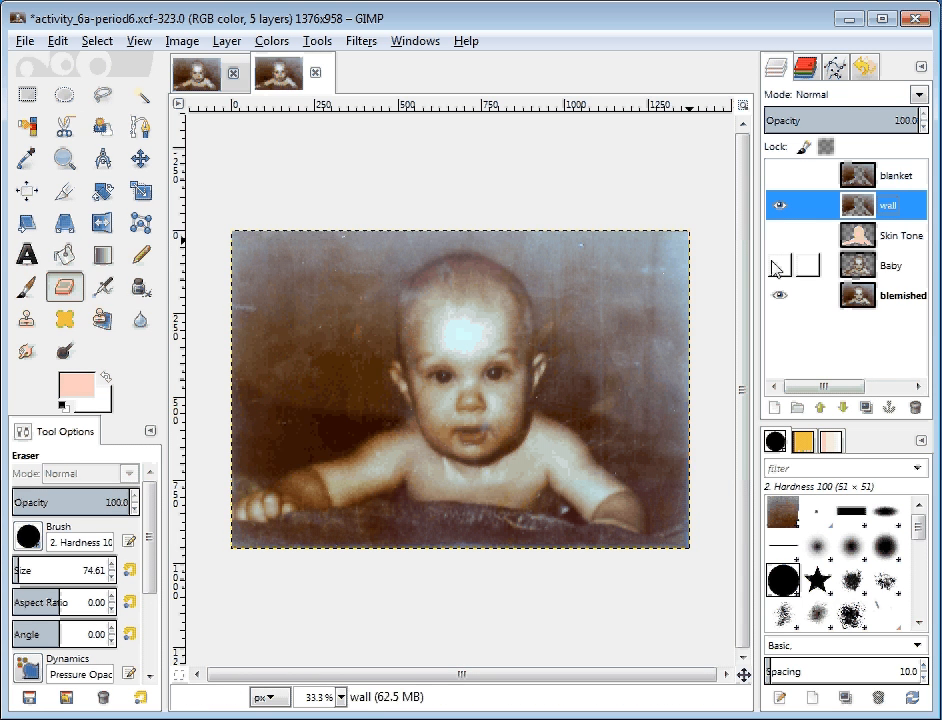
left_click(779, 296)
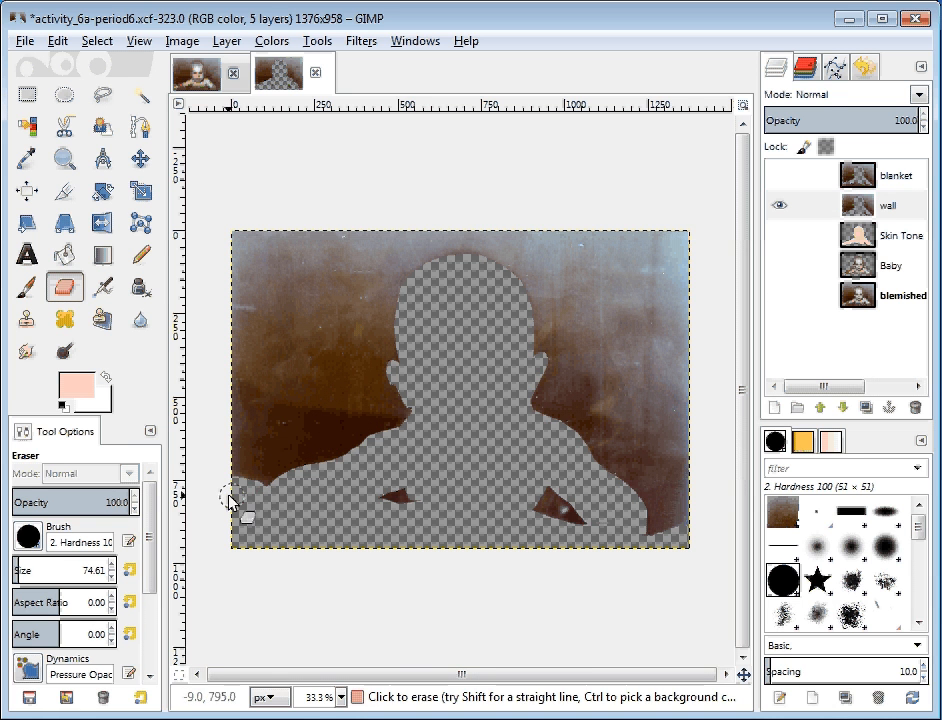
left_click(779, 298)
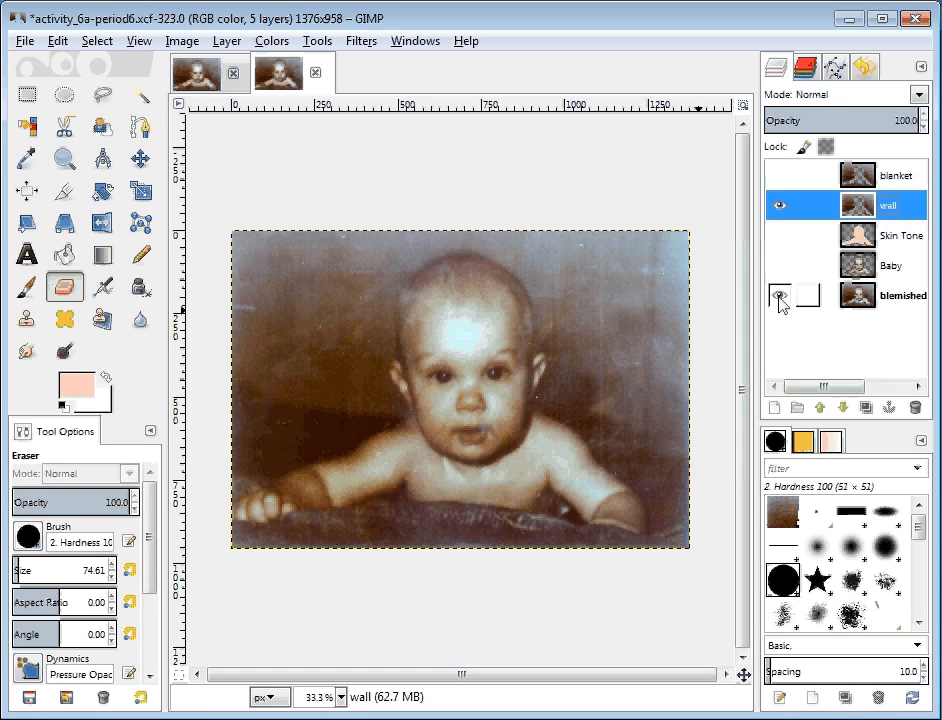
left_click(780, 298)
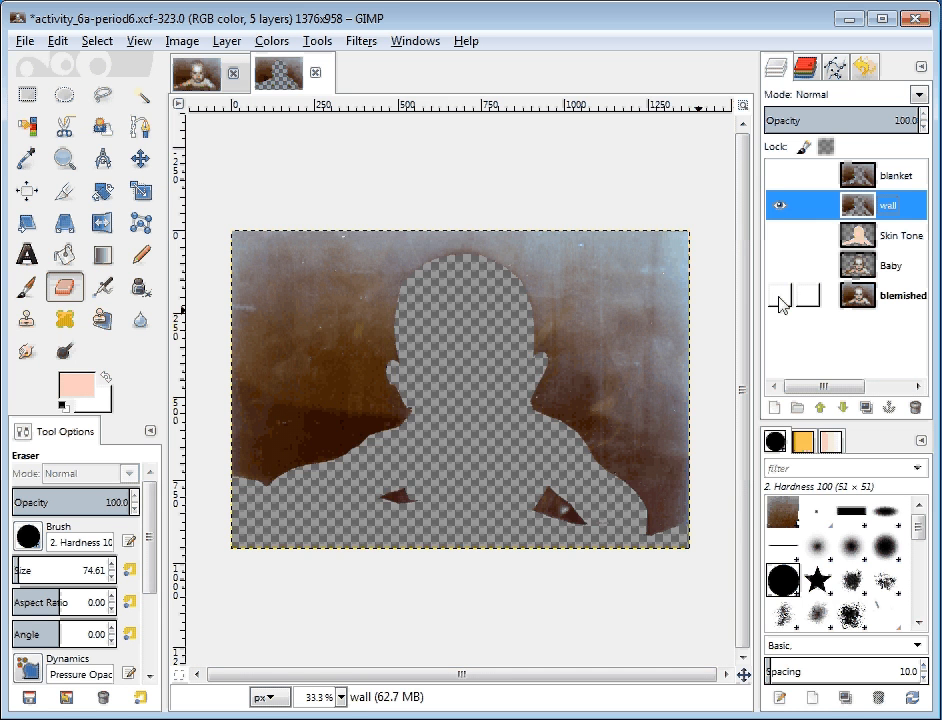
left_click(779, 298)
left_click(779, 298)
left_click(779, 298)
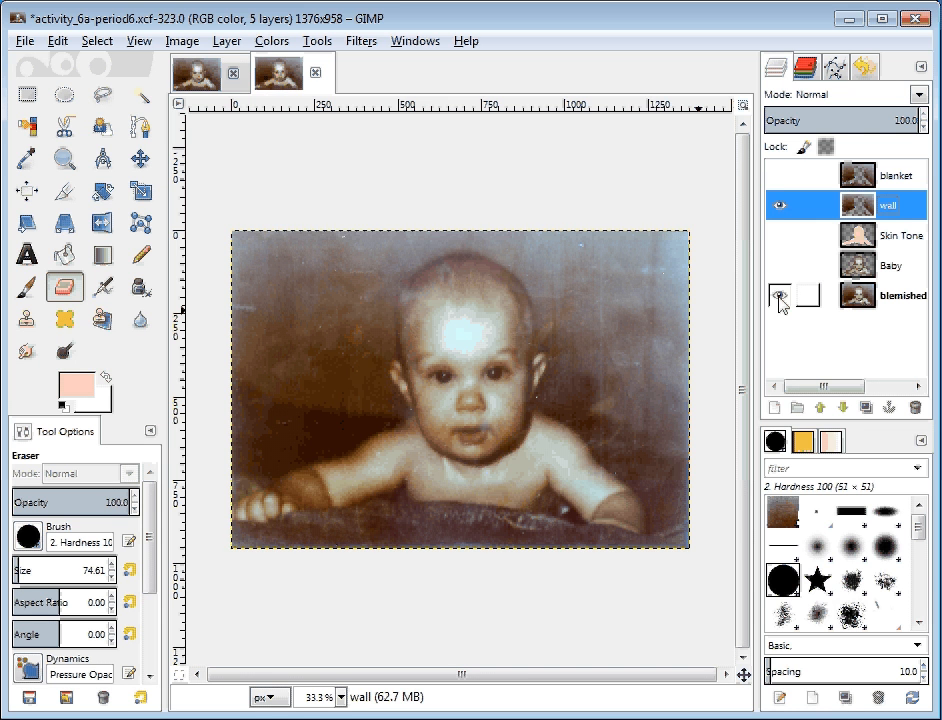
left_click(779, 298)
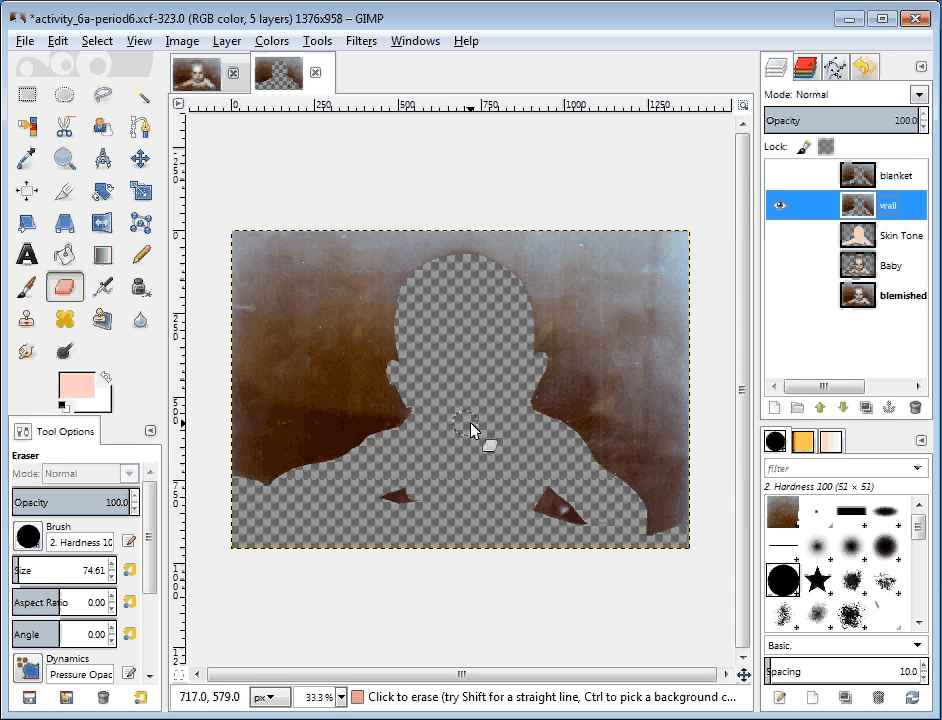
- Show only the blanket layer and erase a strip of wall just above the blanket edge with the 74.61 Eraser
left_click(905, 182)
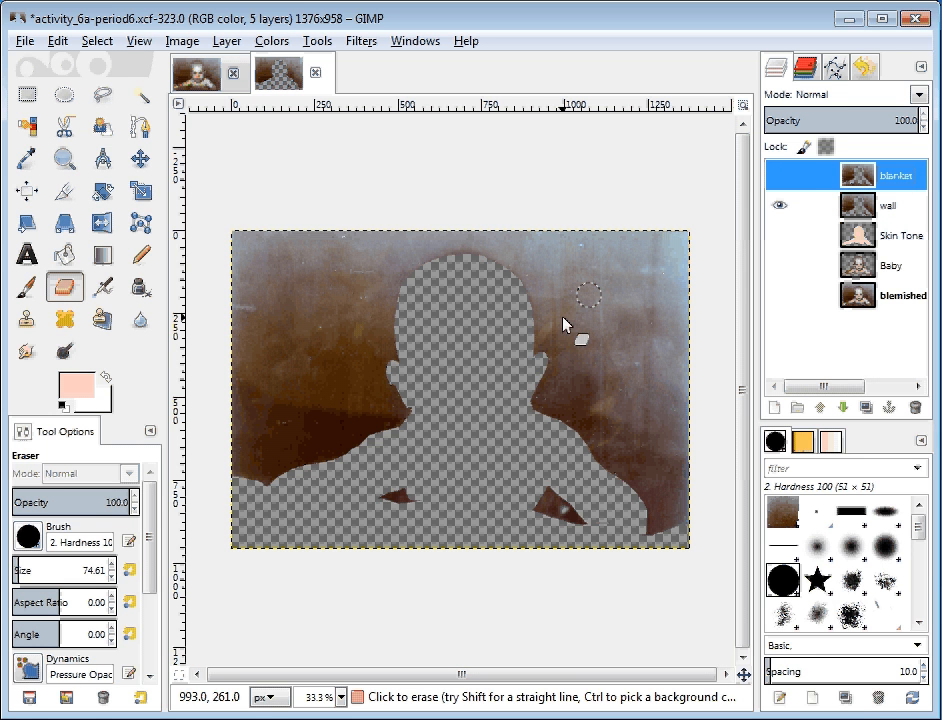
left_click(779, 175)
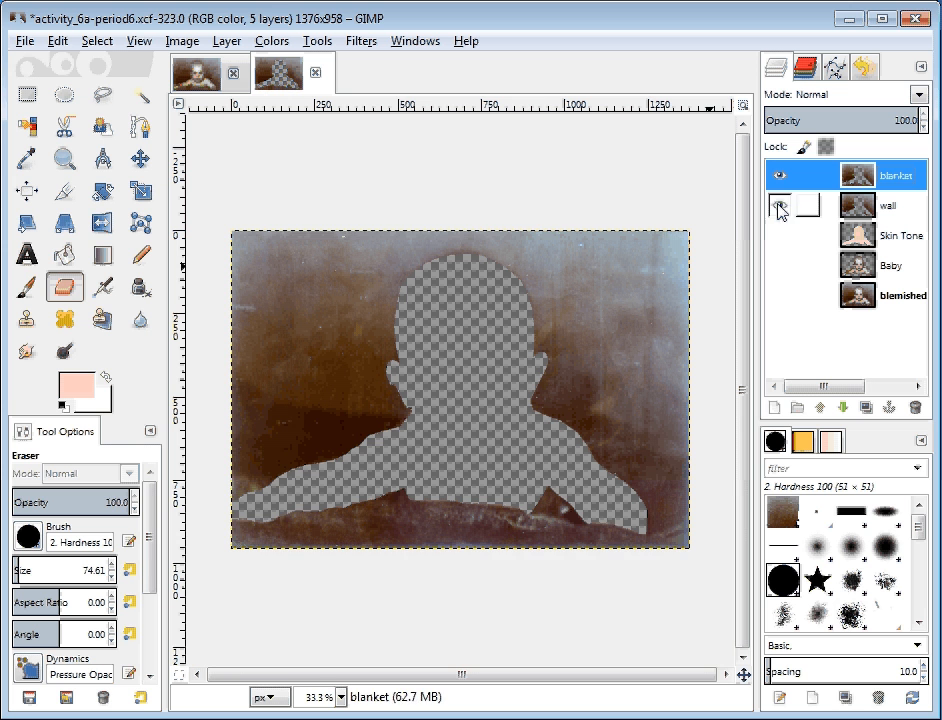
left_click(779, 205)
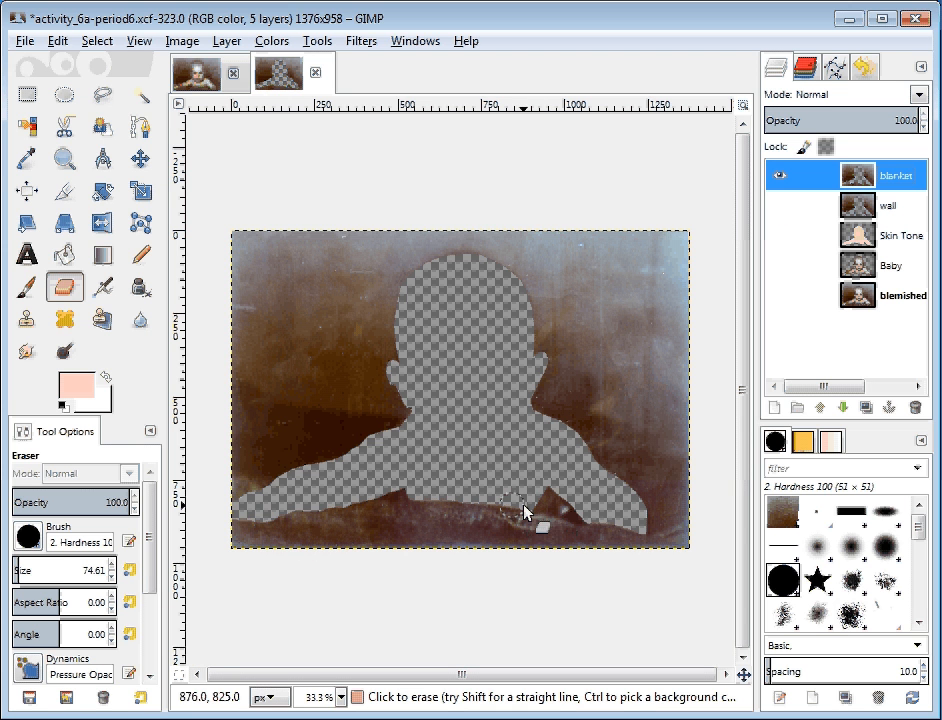
mouse_move(301, 488)
left_mouse_down()
mouse_move(238, 463)
mouse_move(290, 487)
mouse_move(396, 491)
mouse_move(379, 499)
mouse_move(508, 497)
mouse_move(648, 528)
mouse_move(677, 523)
mouse_move(659, 527)
left_mouse_up()
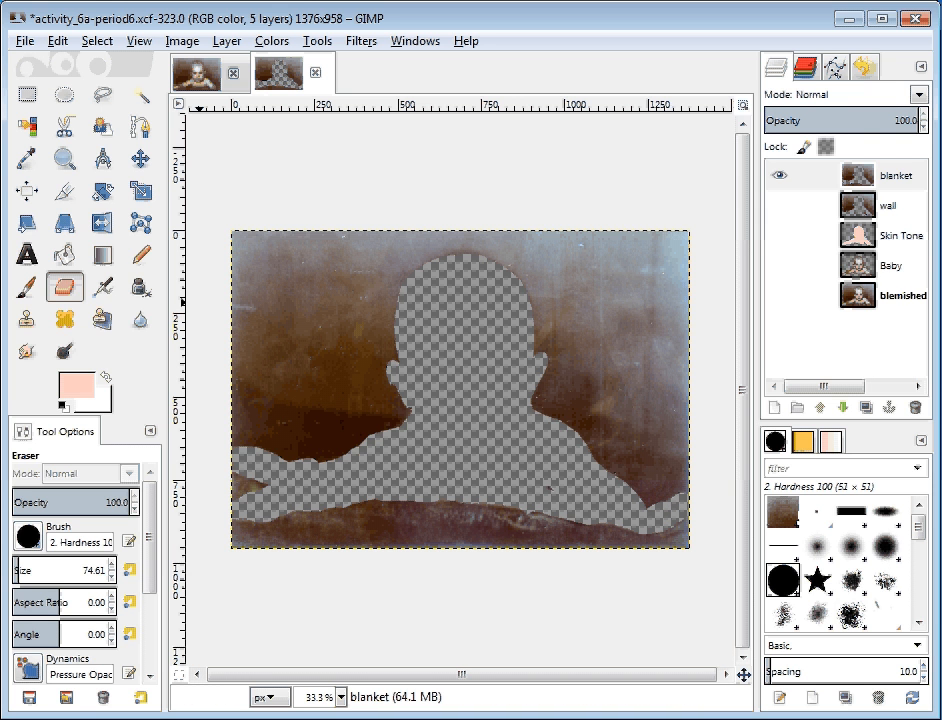
- Set the Eraser size to 642.46 and erase the remaining wall area from the blanket layer
left_click(72, 565)
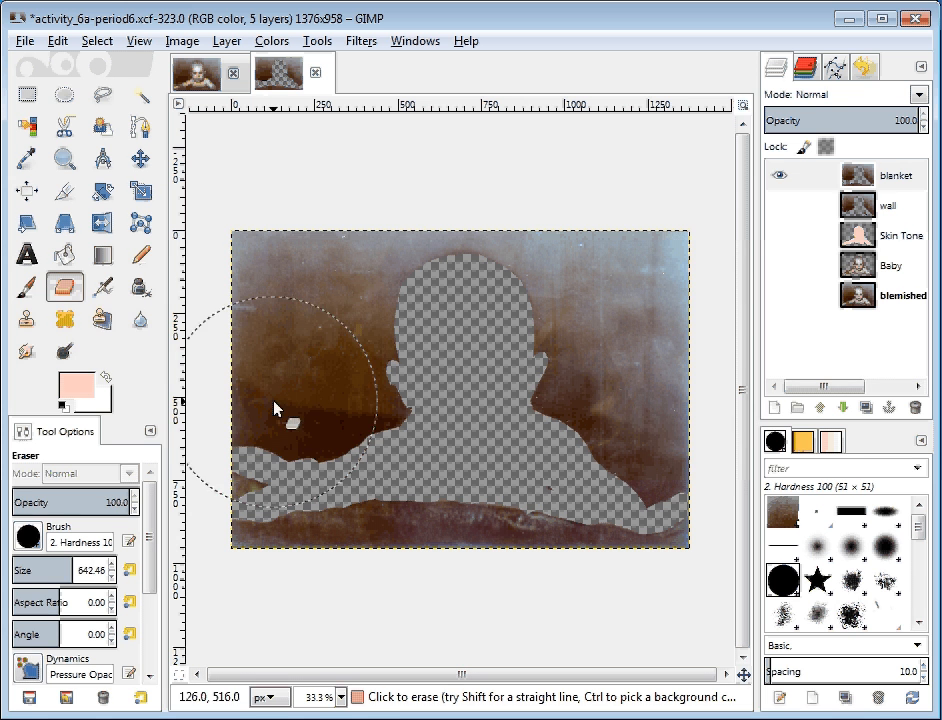
mouse_move(269, 362)
left_mouse_down()
mouse_move(356, 357)
mouse_move(359, 307)
mouse_move(286, 300)
mouse_move(656, 286)
mouse_move(657, 413)
mouse_move(585, 410)
left_mouse_up()
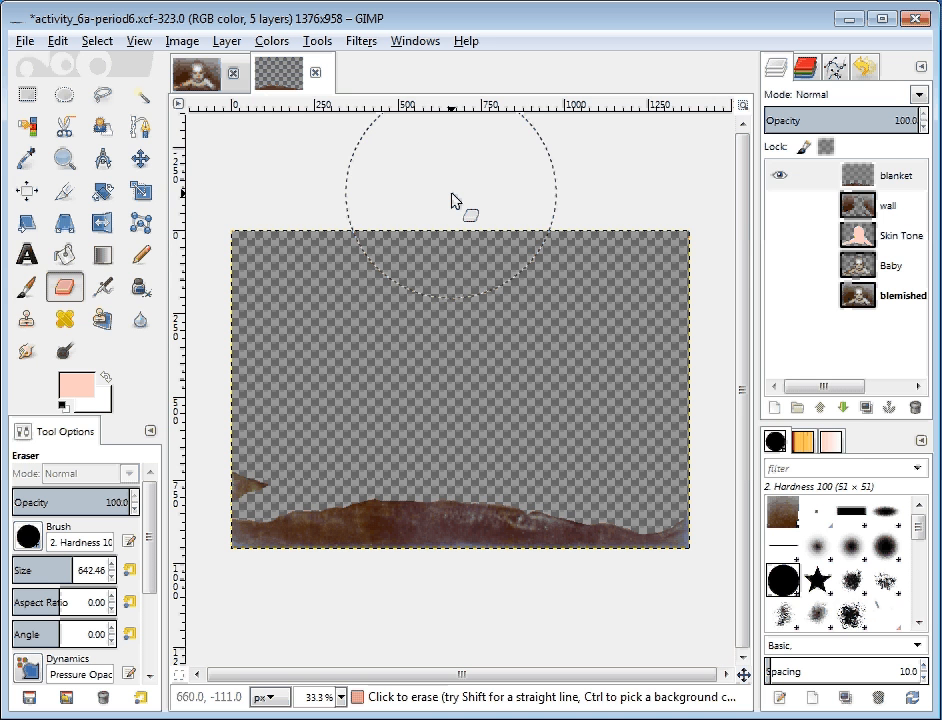
left_click(902, 178)
- Fuzzy-select the transparent area around the blanket, first sampling the wall layer and then the blanket layer
left_click(903, 212)
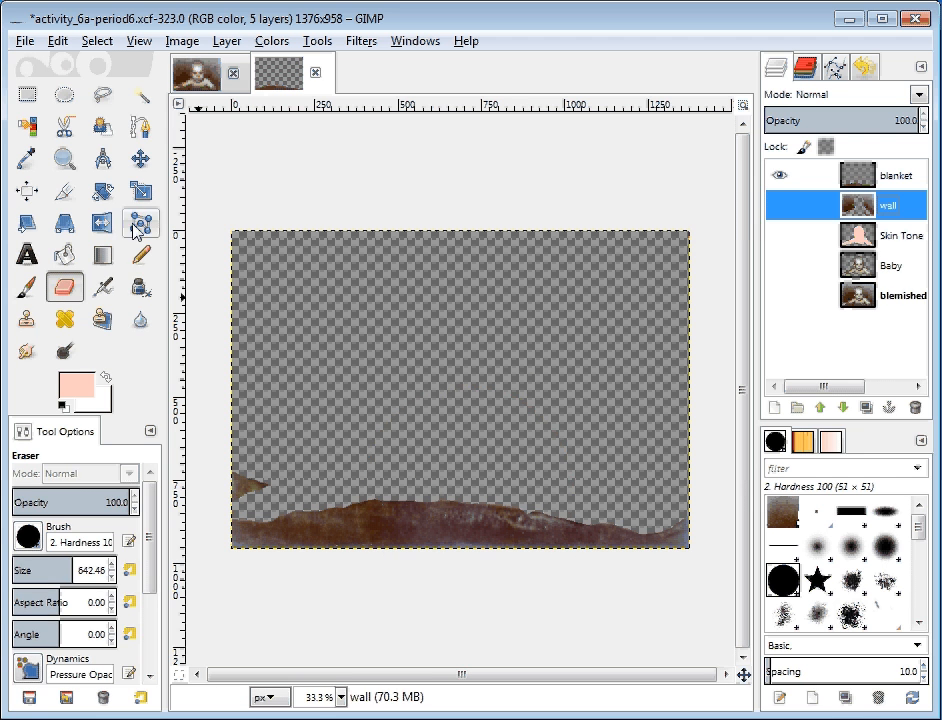
left_click(416, 341)
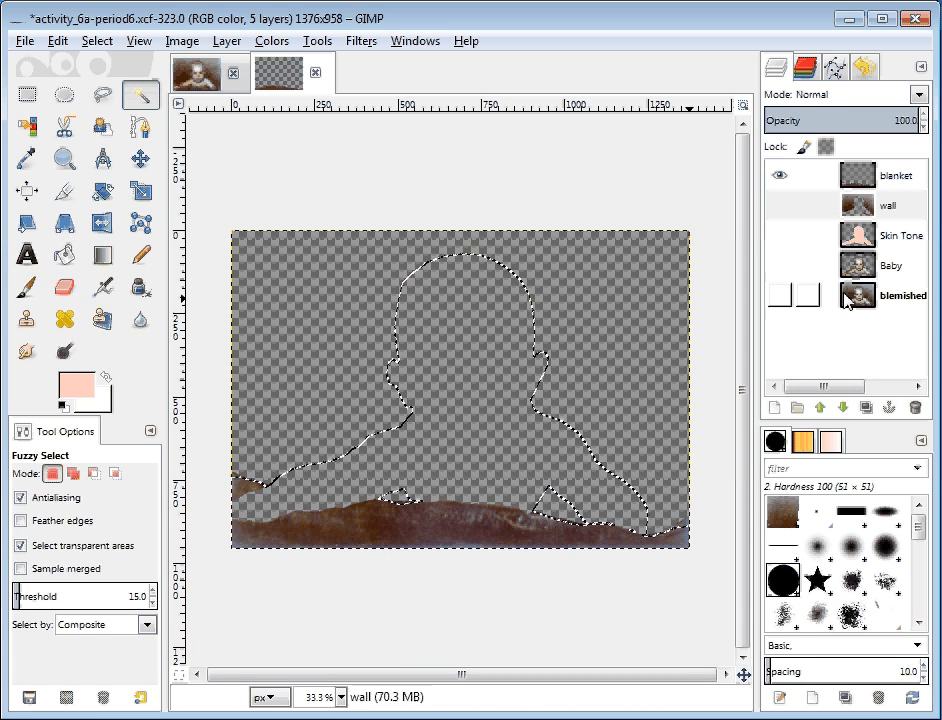
left_click(889, 178)
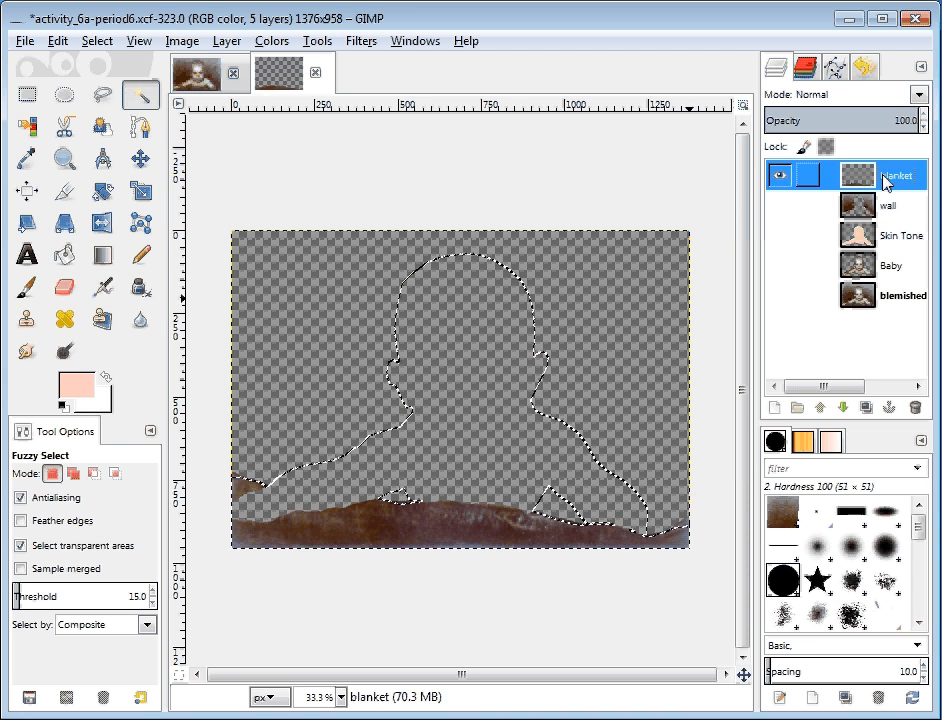
left_click(451, 342)
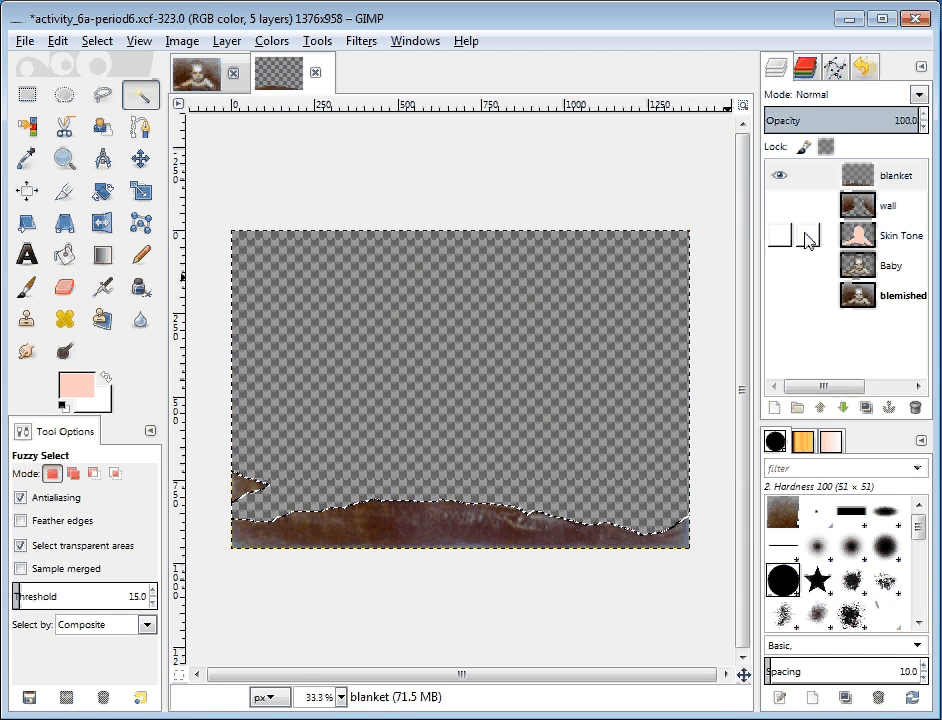
left_click(889, 186)
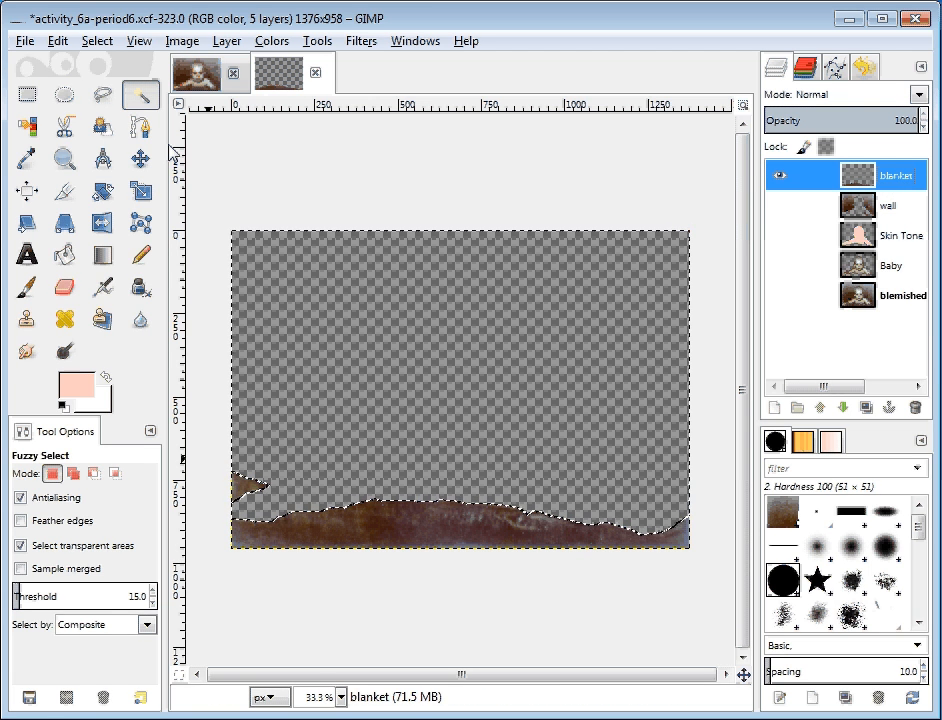
- Test the Eraser on the unselected blanket, and invert the selection so that it covers the blanket
left_click(64, 287)
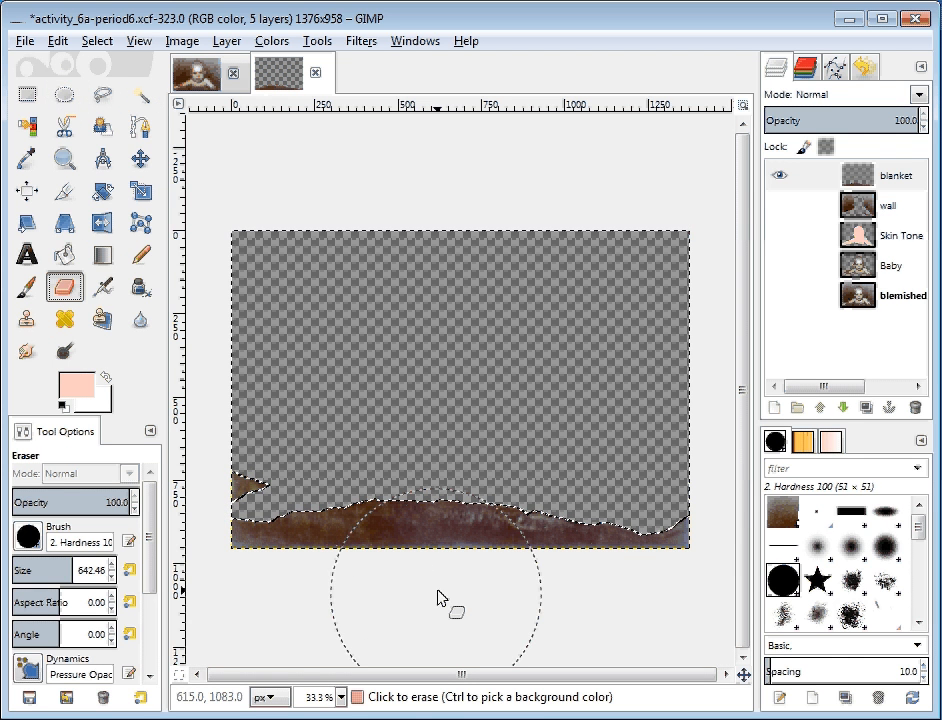
left_click(458, 538)
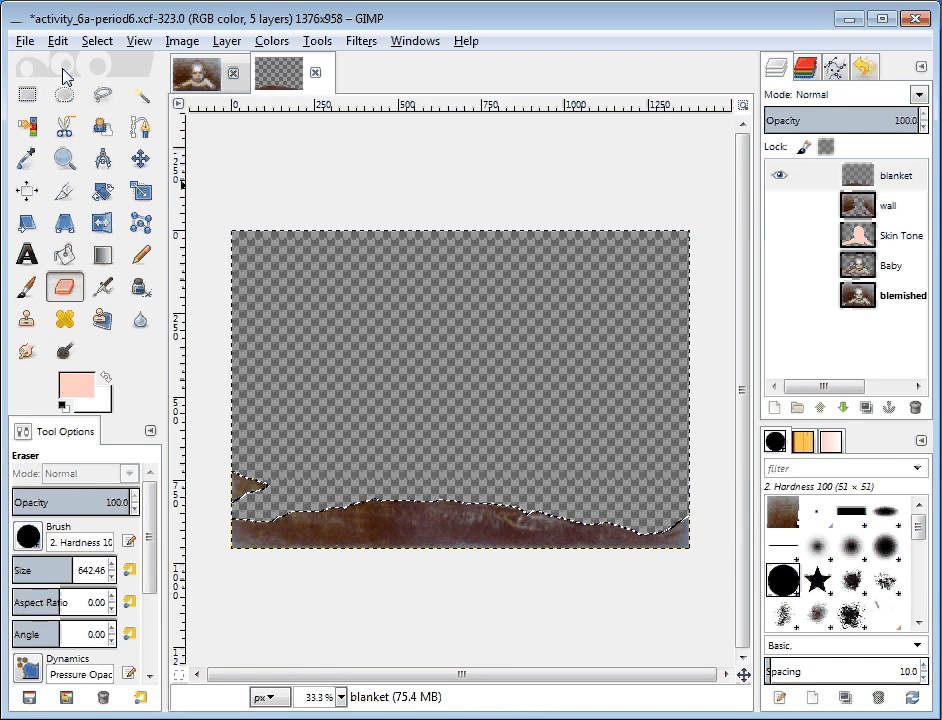
left_click(99, 41)
left_click(118, 90)
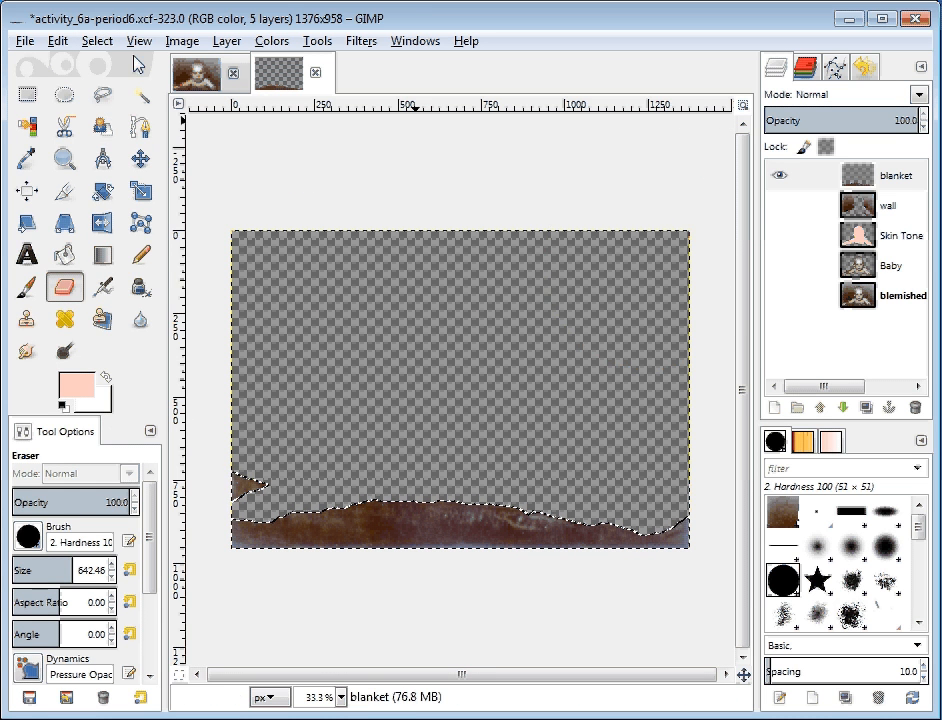
- Create a new 1376 × 958 px transparent layer named Blanket Tone above the blanket layer
left_click(227, 41)
left_click(242, 66)
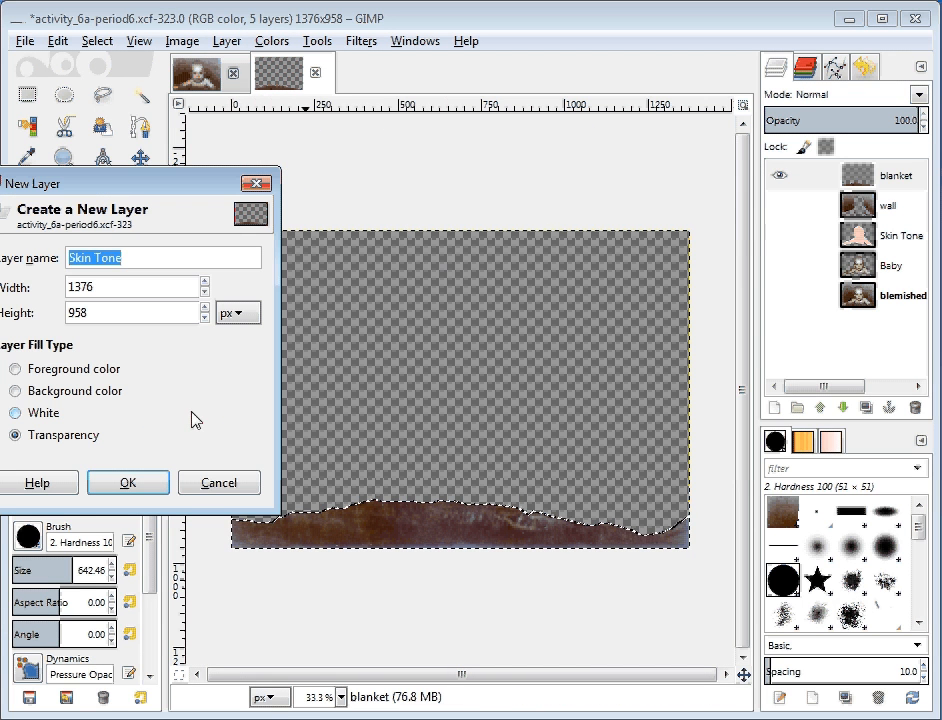
type("Bl")
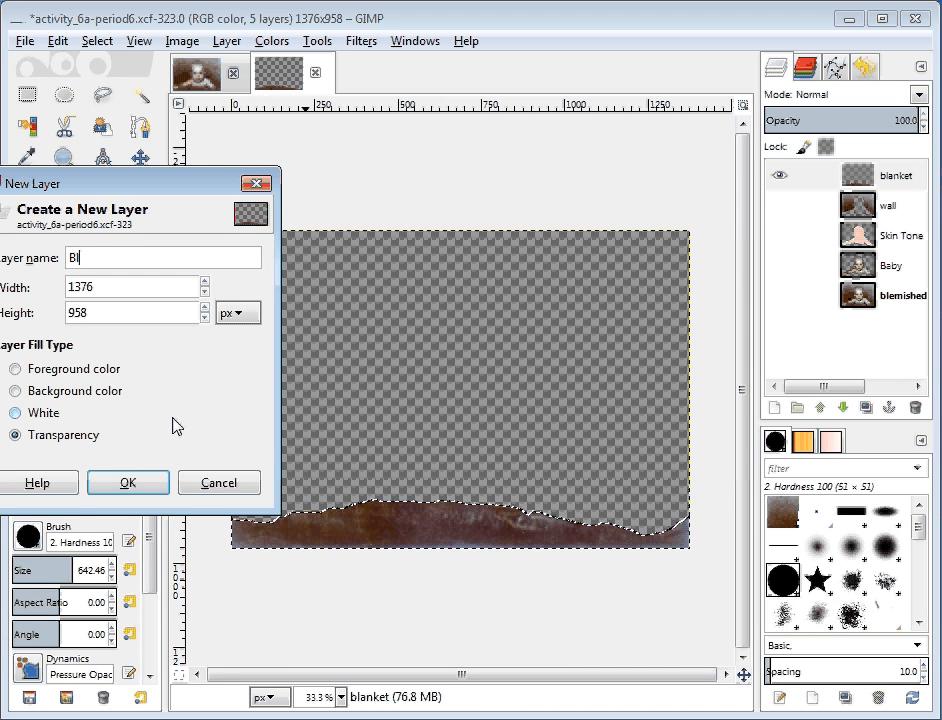
type("anket Tone")
key("Return")
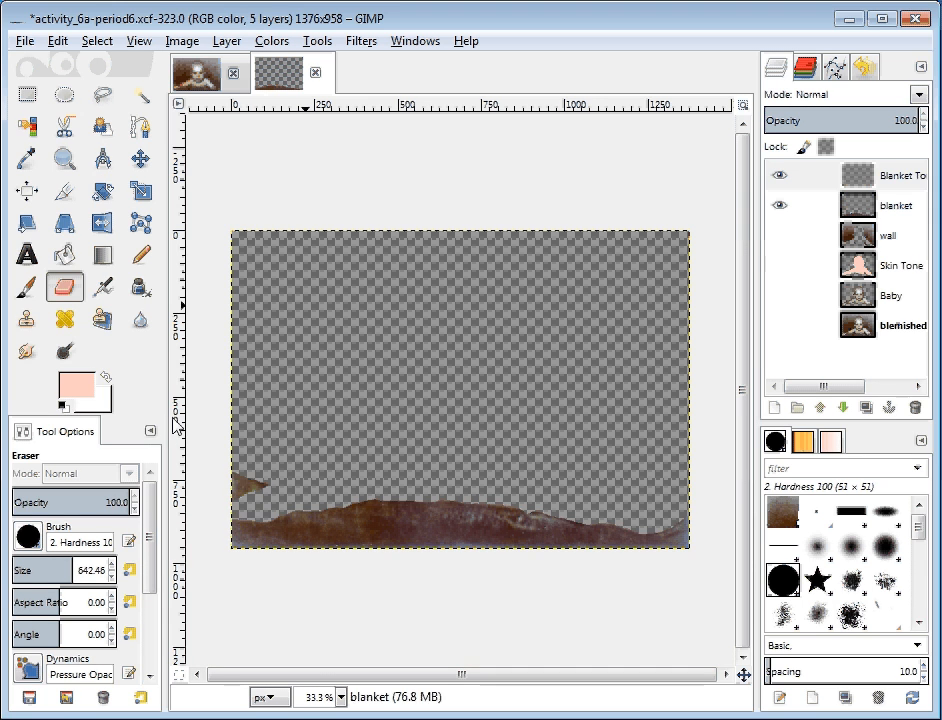
- Activate Bucket Fill for the Blanket Tone layer and change the foreground color to a light violet-blue
left_click(905, 180)
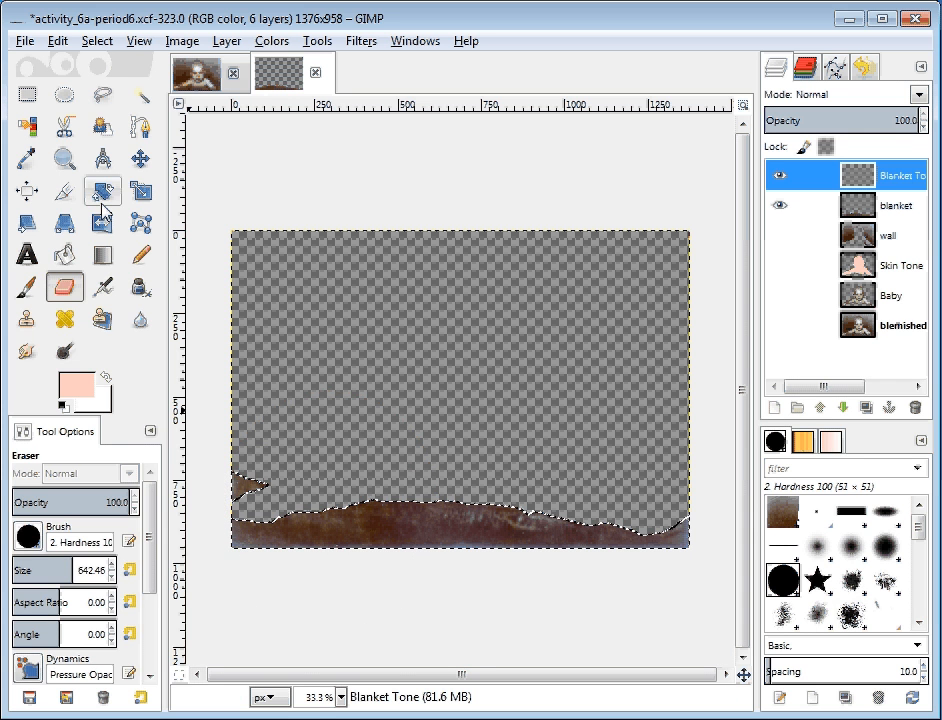
left_click(63, 254)
left_click(80, 385)
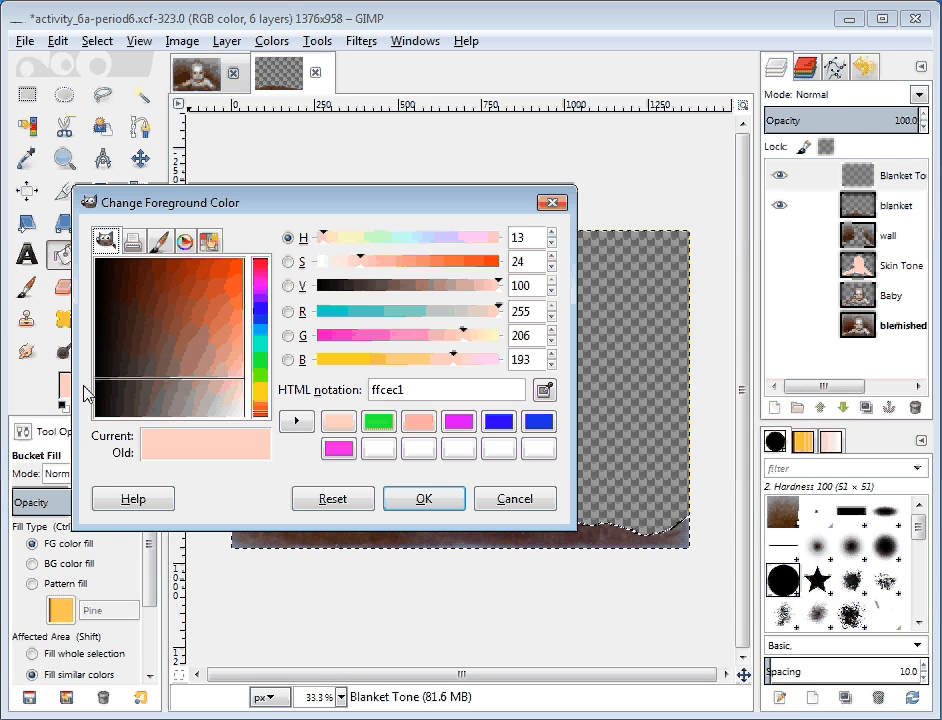
left_click(255, 322)
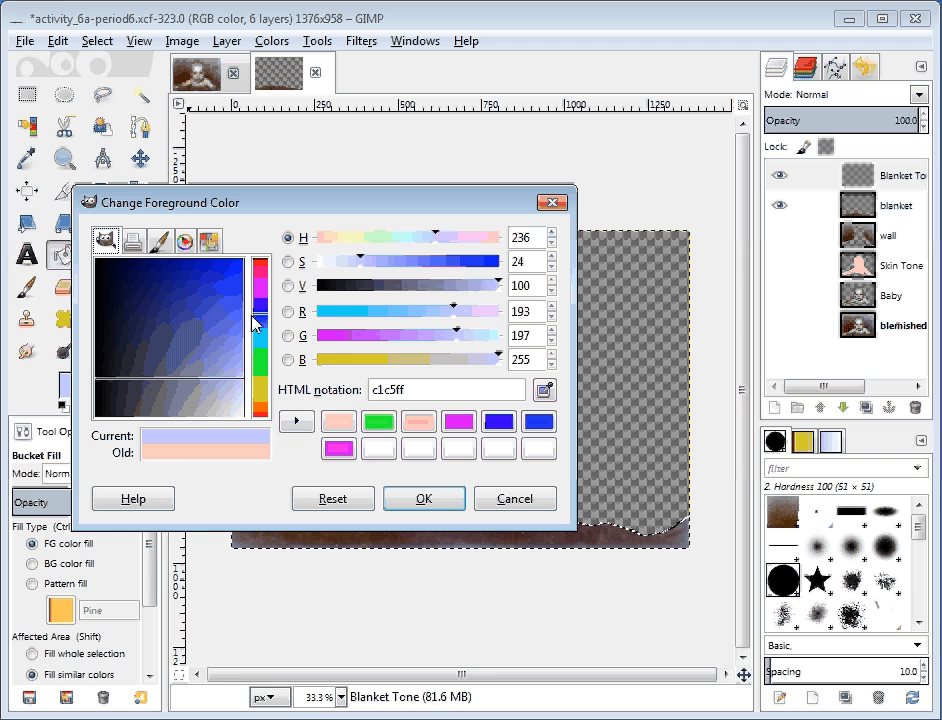
left_click(237, 328)
left_click(244, 347)
left_click(424, 498)
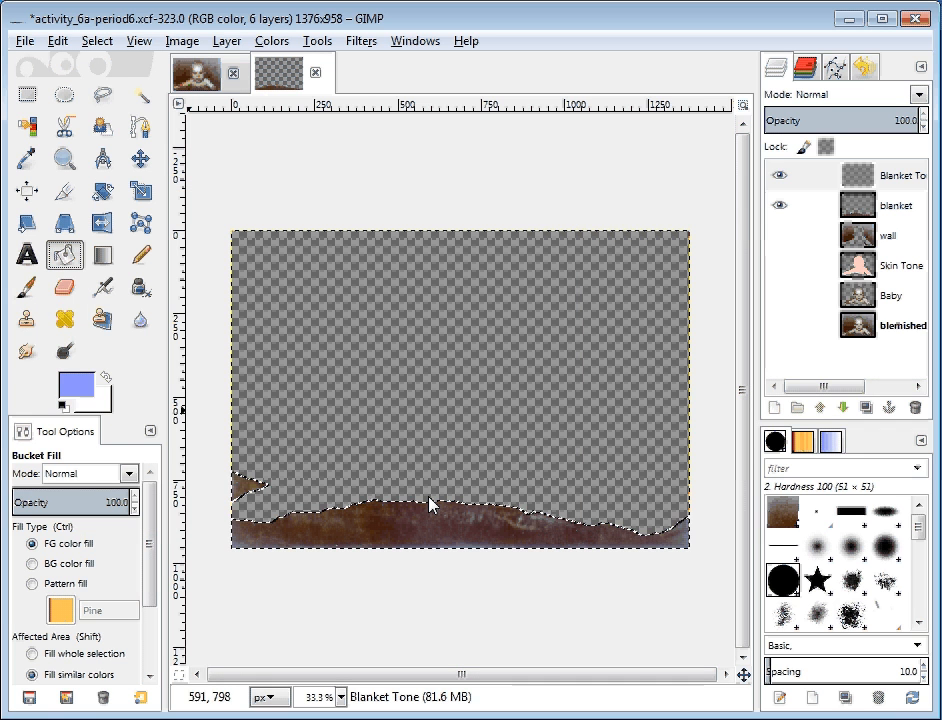
- Fill the blanket selection on the Blanket Tone layer with the foreground color and set that layer's mode to Color
left_click(912, 176)
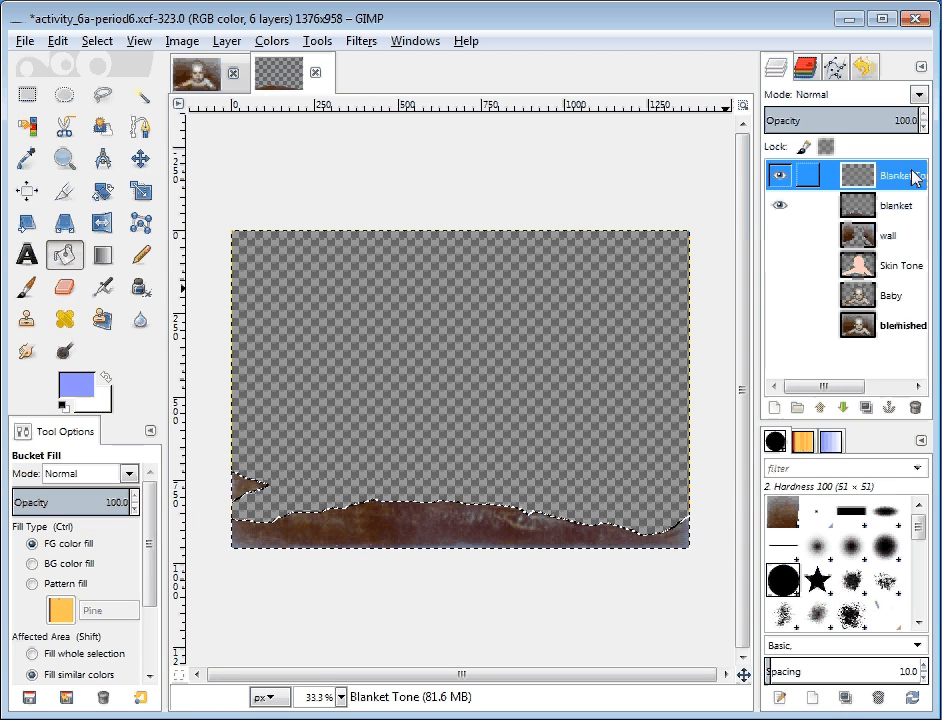
left_click(482, 532)
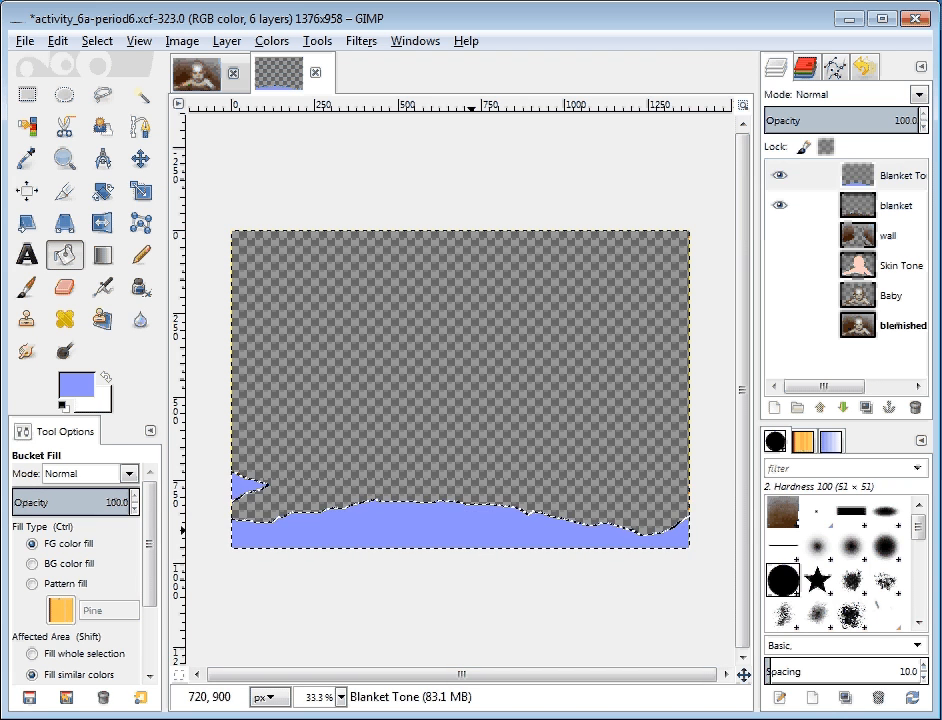
left_click(920, 181)
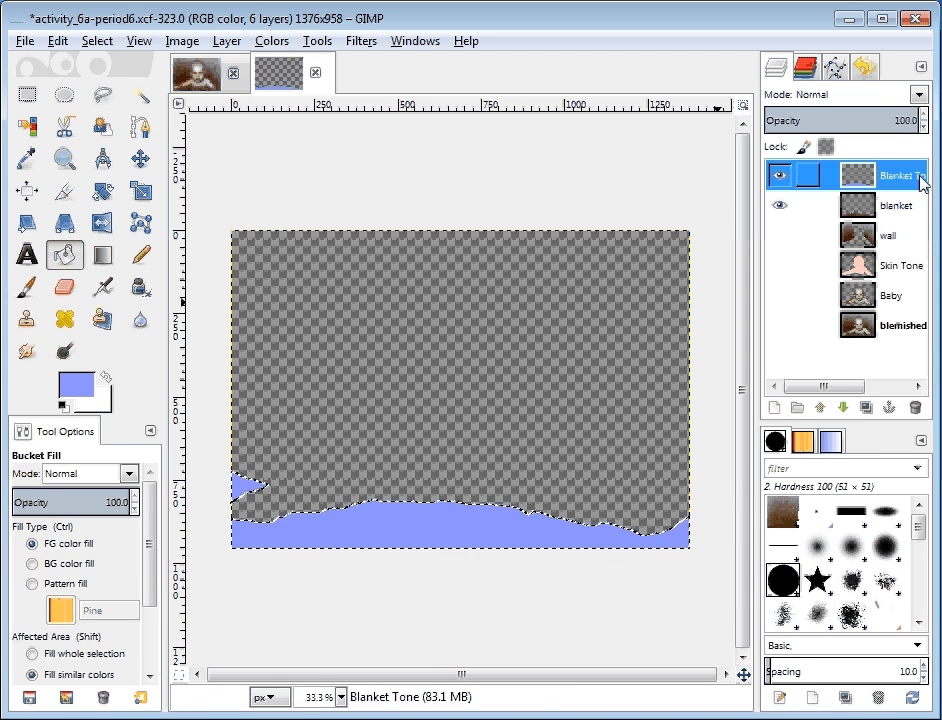
left_click(919, 94)
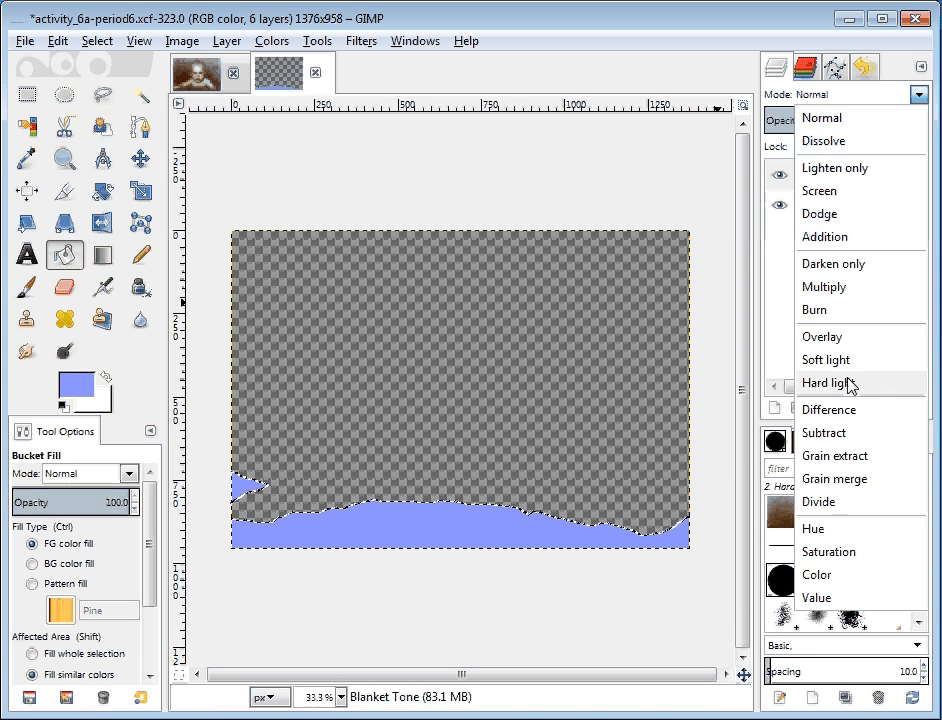
left_click(849, 574)
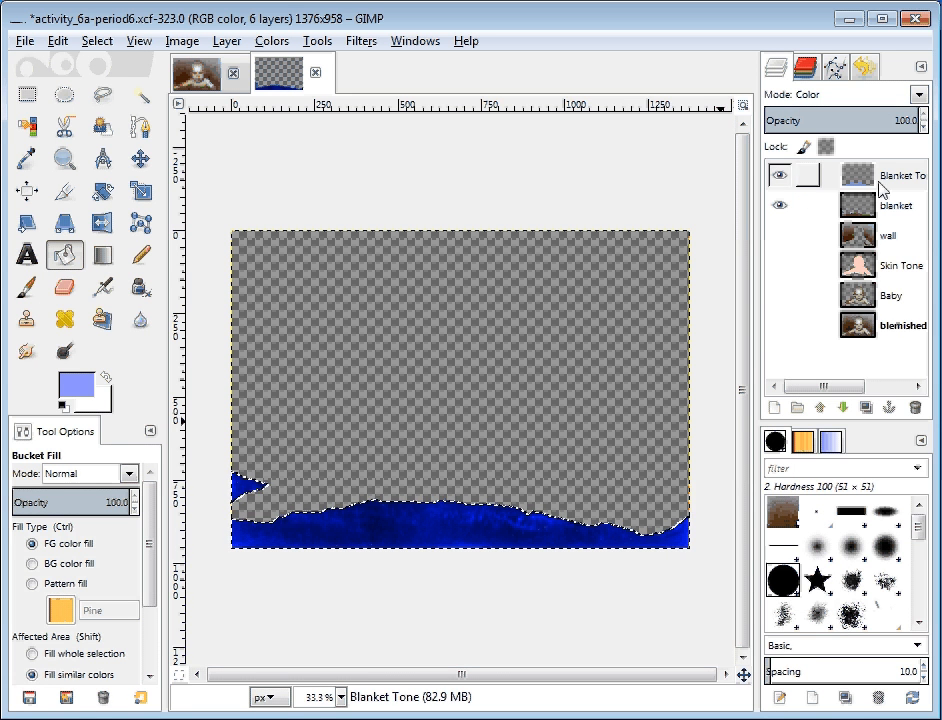
- Set the blanket layer's mode to Multiply and the Blanket Tone layer's opacity to 20
left_click(893, 206)
left_click(919, 95)
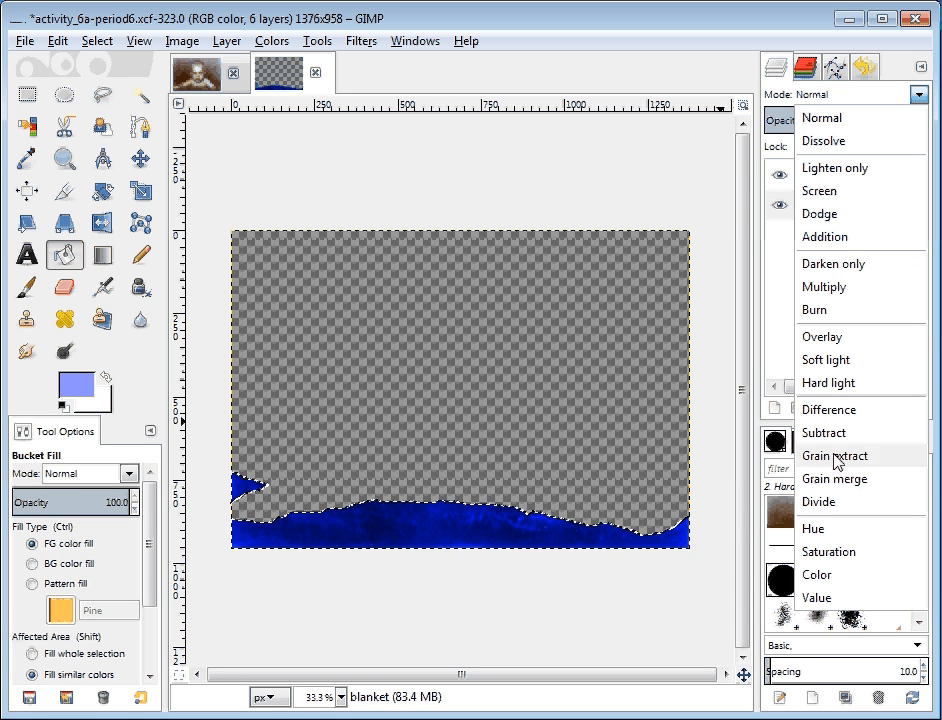
left_click(805, 287)
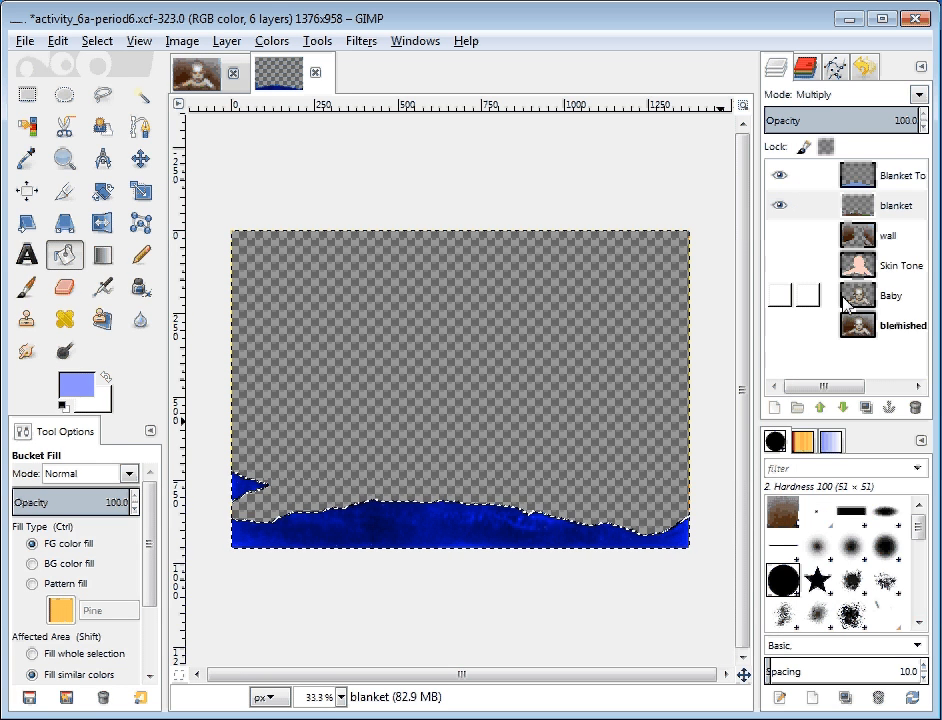
left_click(878, 177)
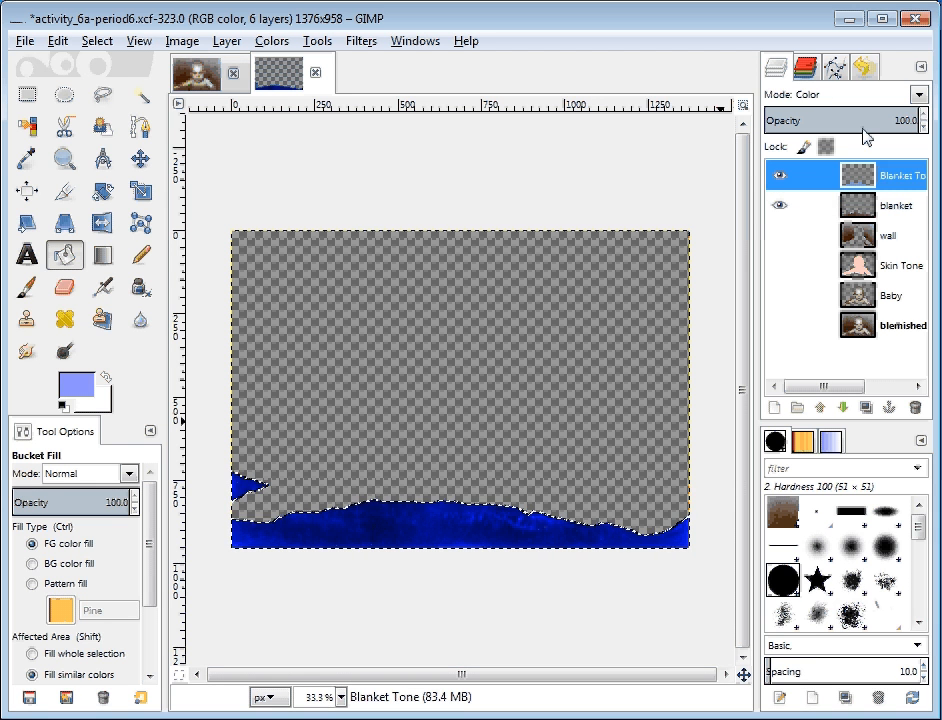
left_click_drag(904, 122, 796, 127)
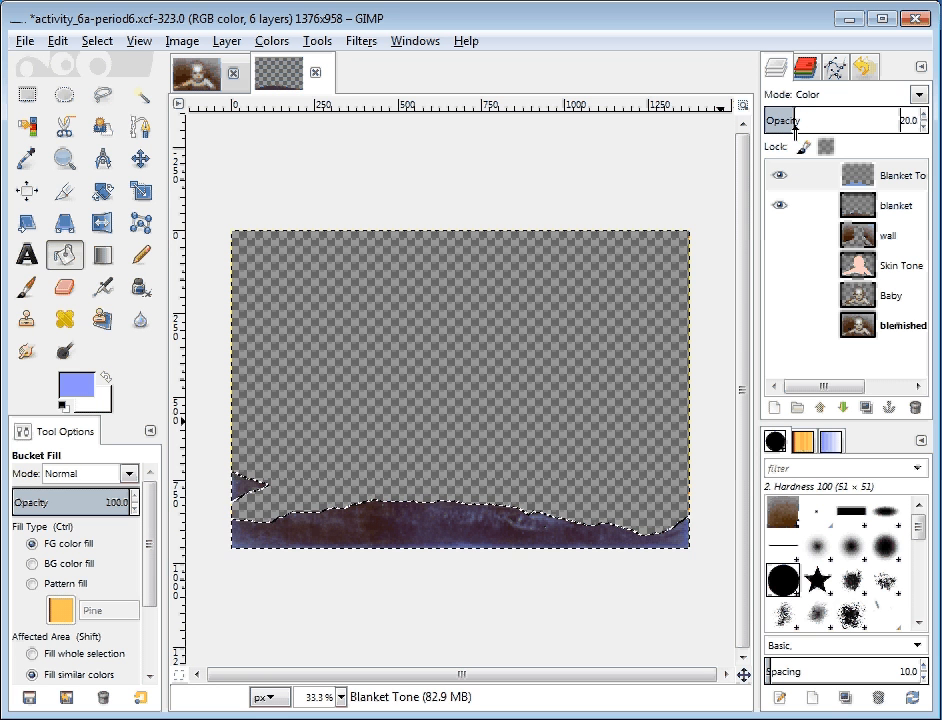
- Toggle the Skin Tone and Baby layers to compare the blanket, leave both layers shown, and clear the selection
left_click(779, 266)
left_click(780, 296)
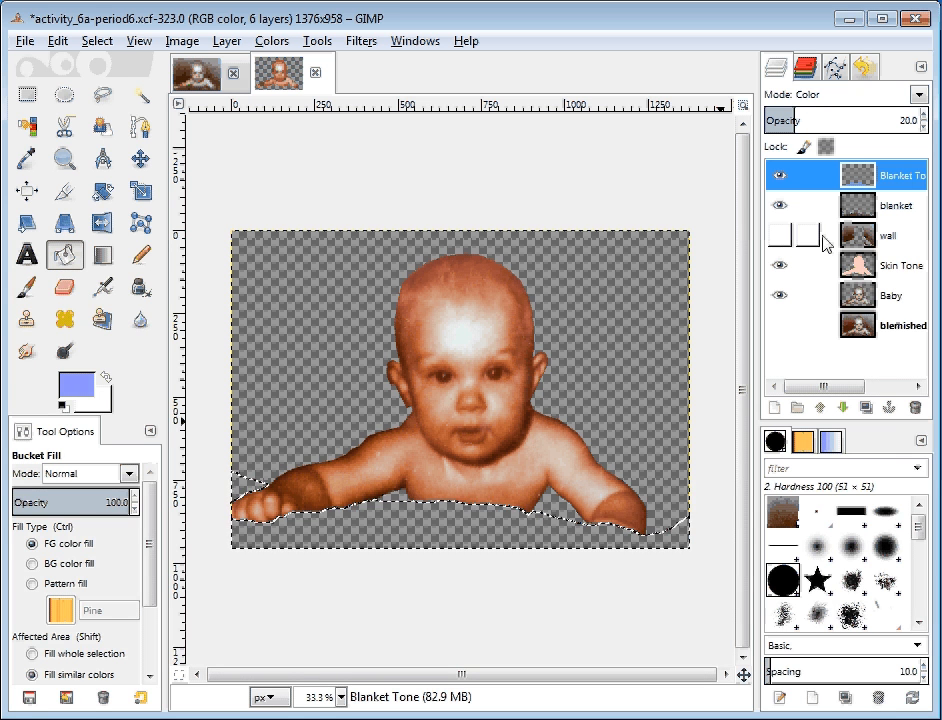
left_click(779, 266)
left_click(780, 296)
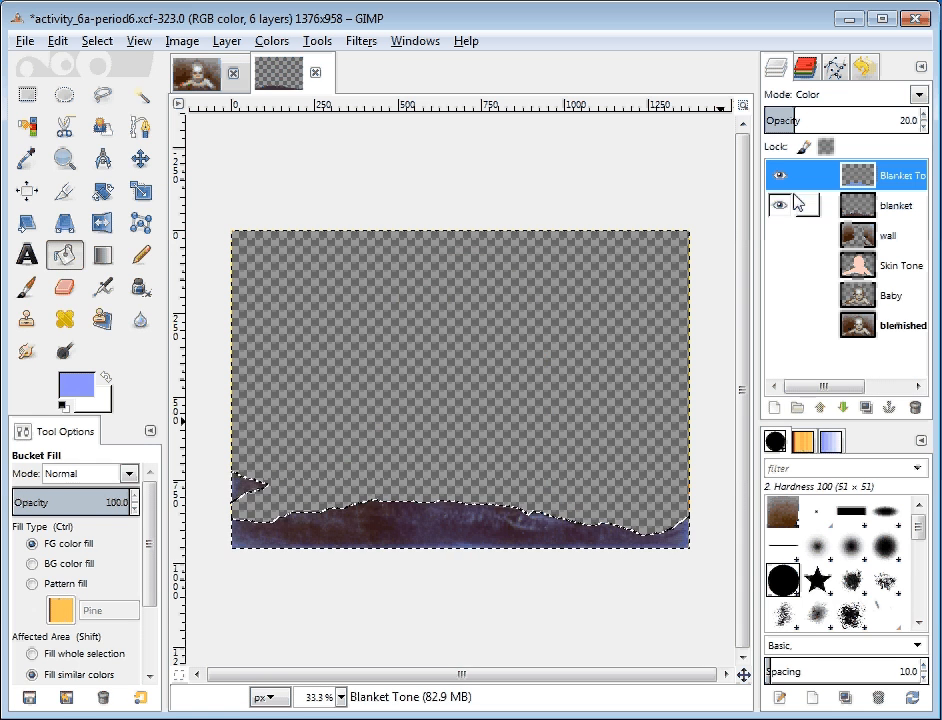
left_click(779, 267)
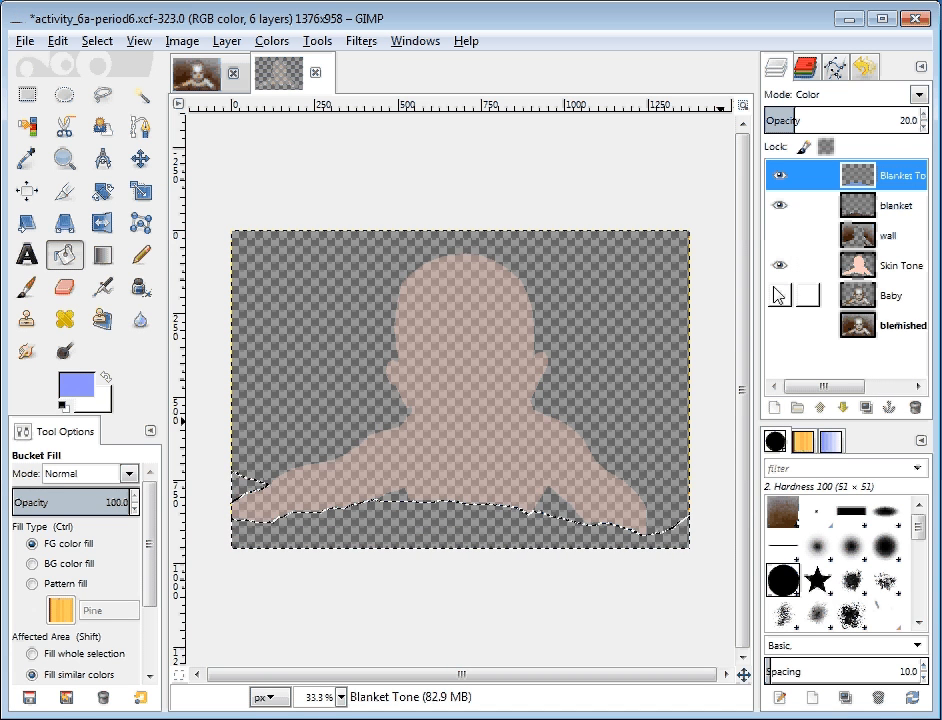
left_click(779, 296)
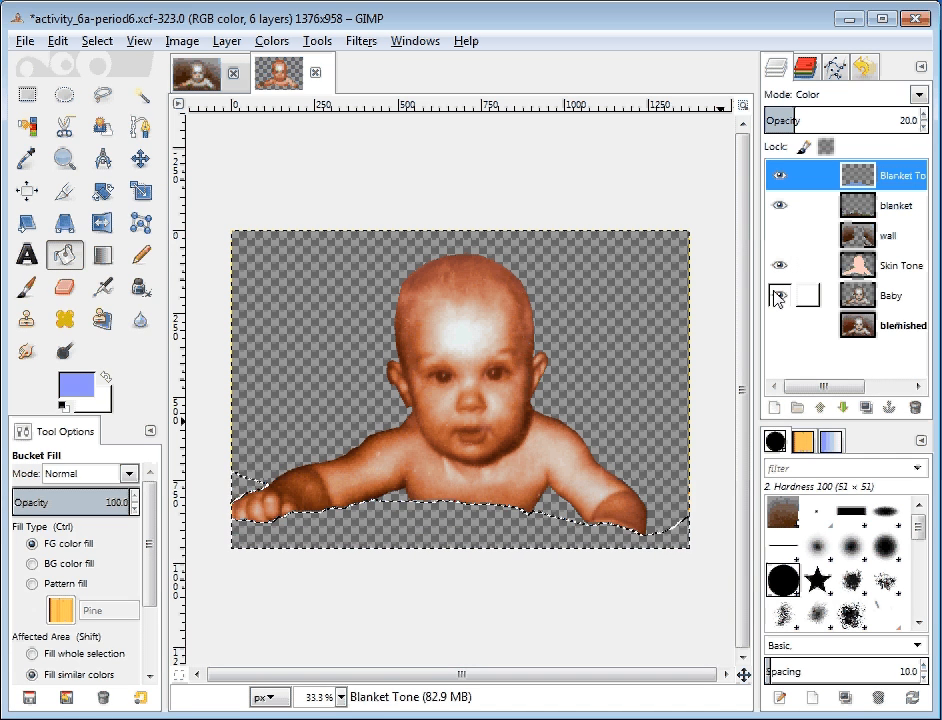
left_click(96, 41)
left_click(110, 95)
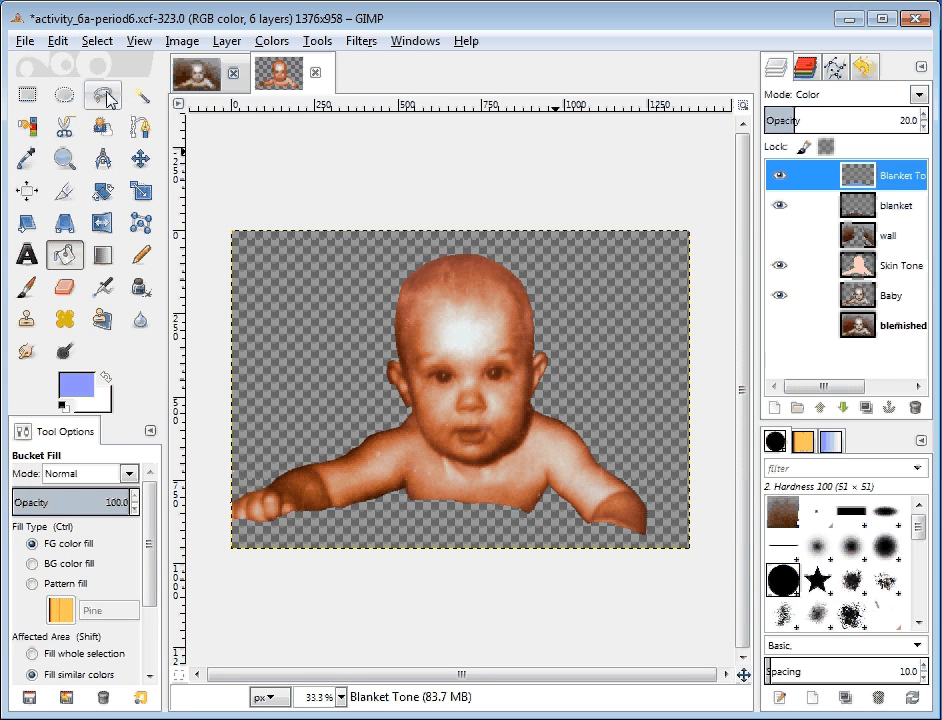
- Move the blanket layer down two places in the layer stack, placing it between Skin Tone and Baby
left_click(884, 208)
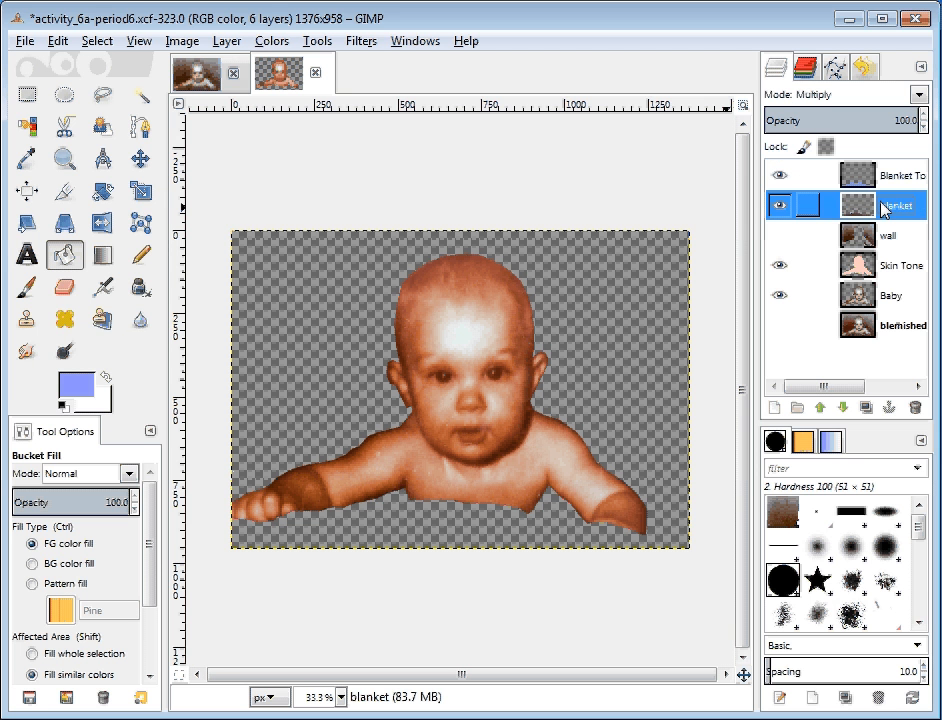
left_click(845, 411)
left_click(845, 411)
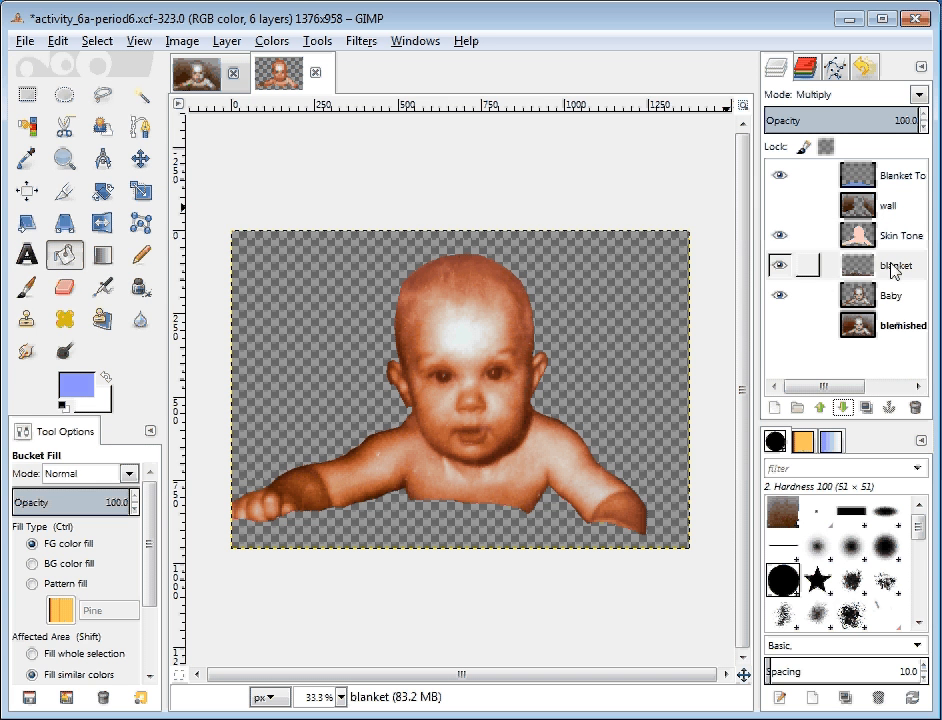
- Hide the blanket and Baby layers and show the blemishedbabypic.jpg copy layer beneath the tone layers
left_click(779, 265)
left_click(781, 296)
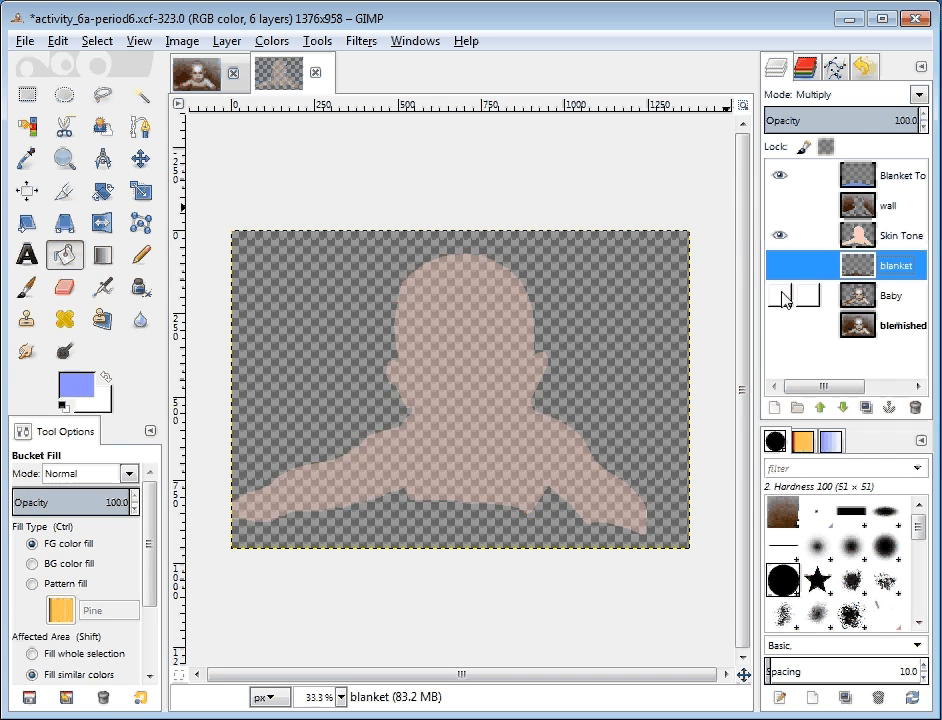
left_click(779, 327)
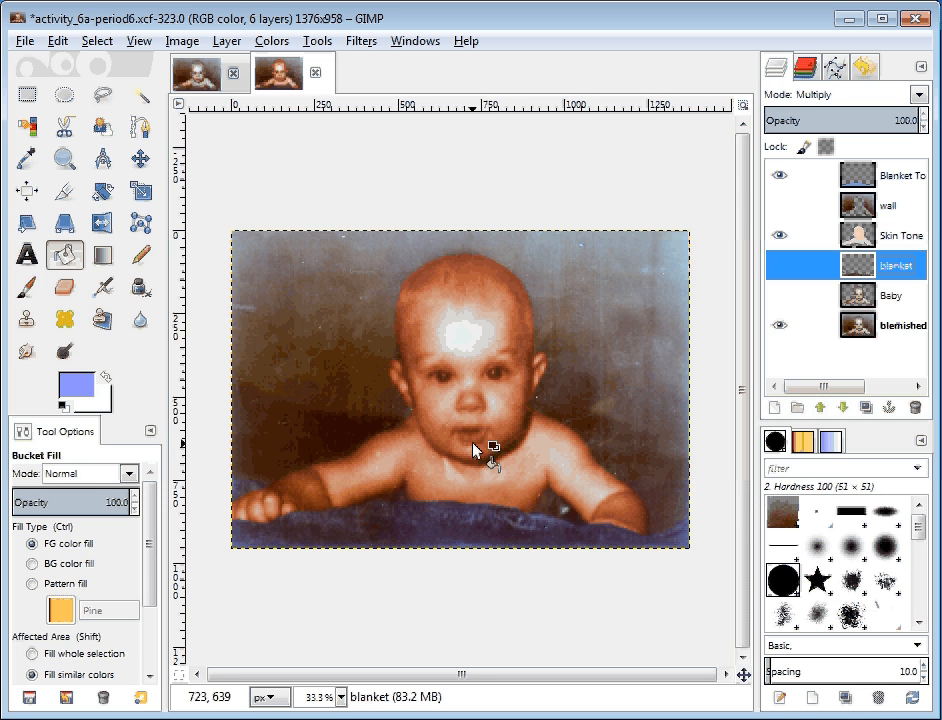
- Set the blemishedbabypic.jpg copy layer's mode to Multiply and keep that layer selected
left_click(899, 330)
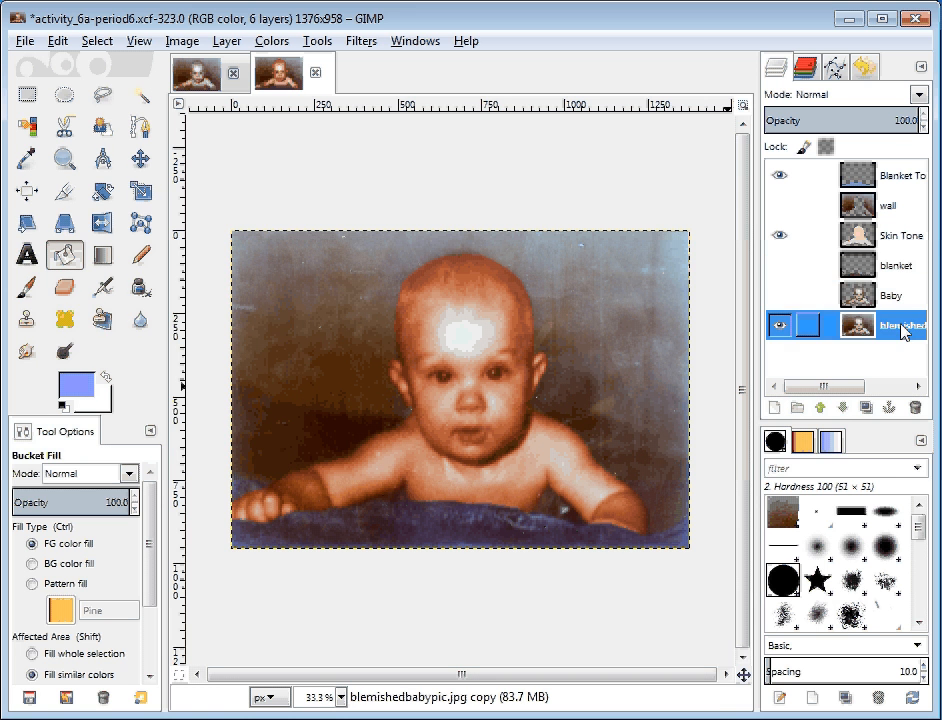
left_click(918, 95)
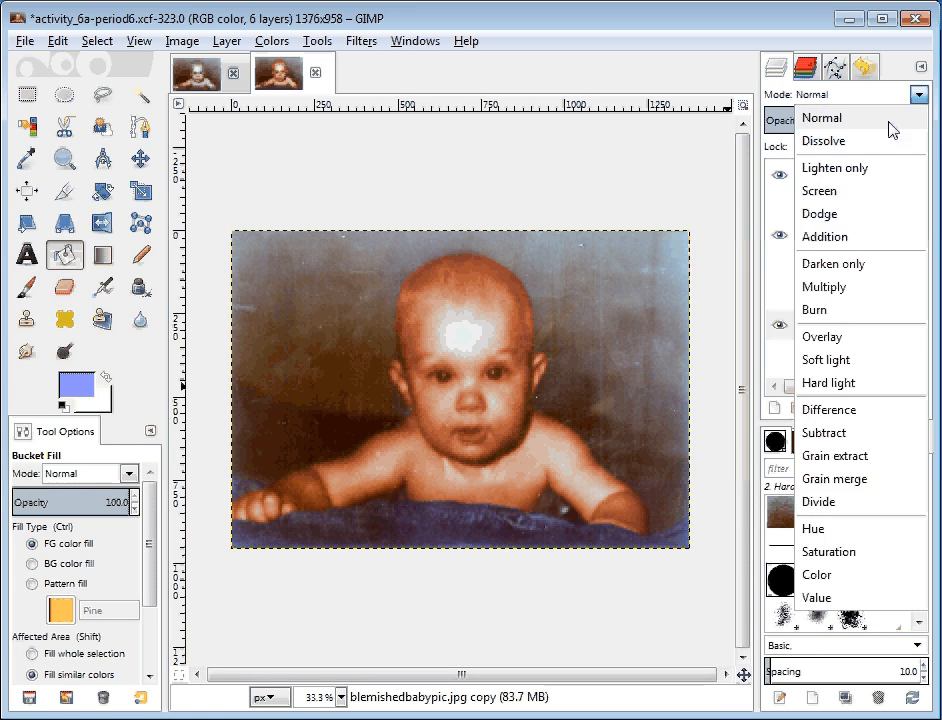
left_click(847, 300)
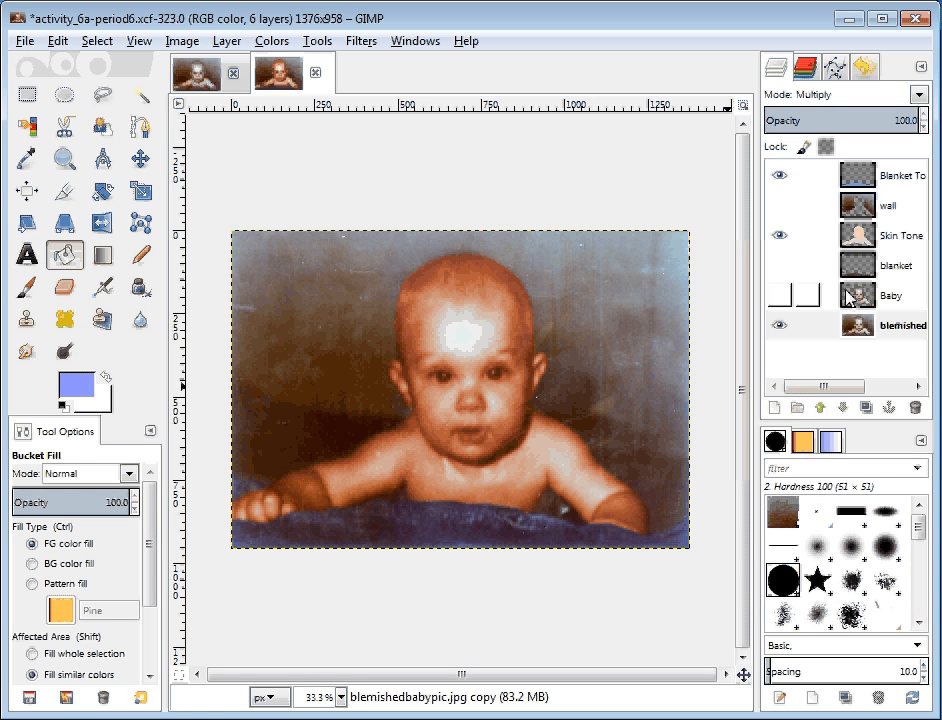
left_click(893, 328)
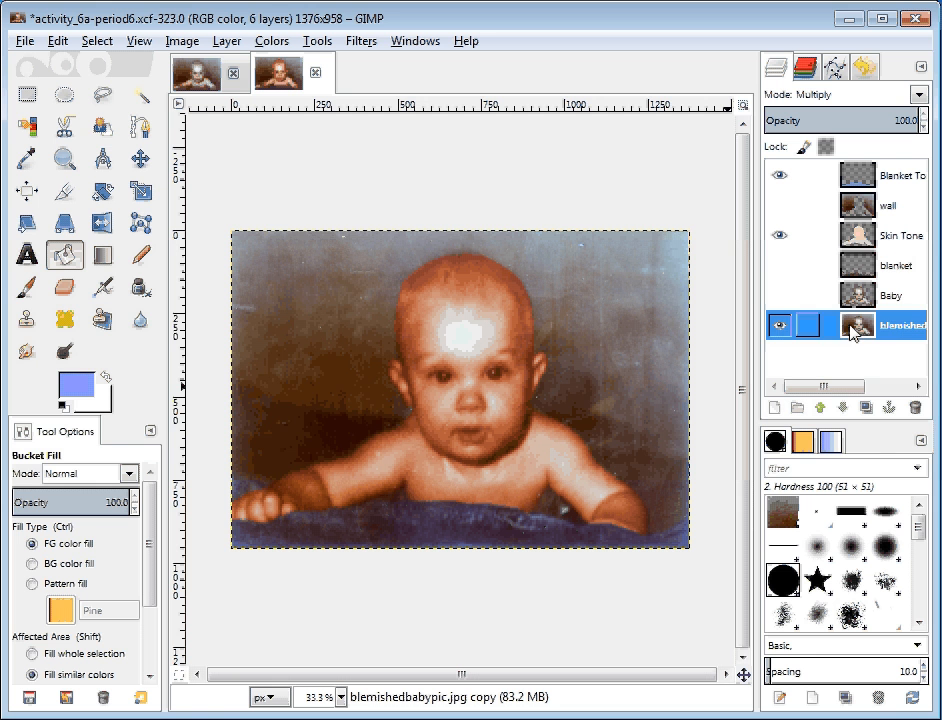